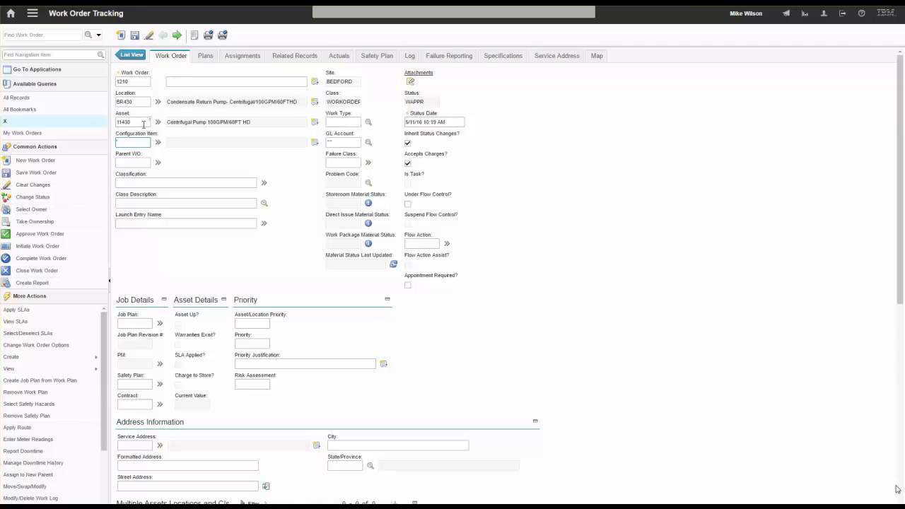
Apply job plan JP11430 to the work order, choose 350 Contract Labor as the GL account component, and save
click(160, 323)
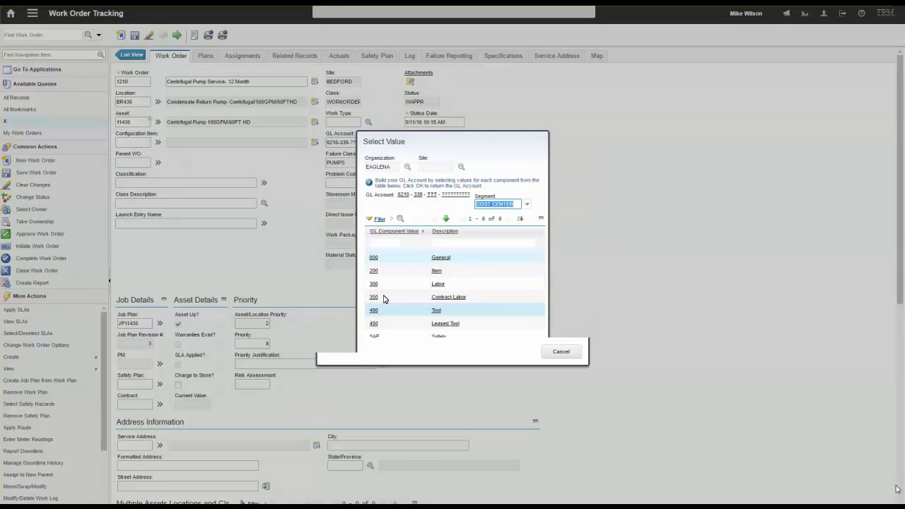
click(377, 297)
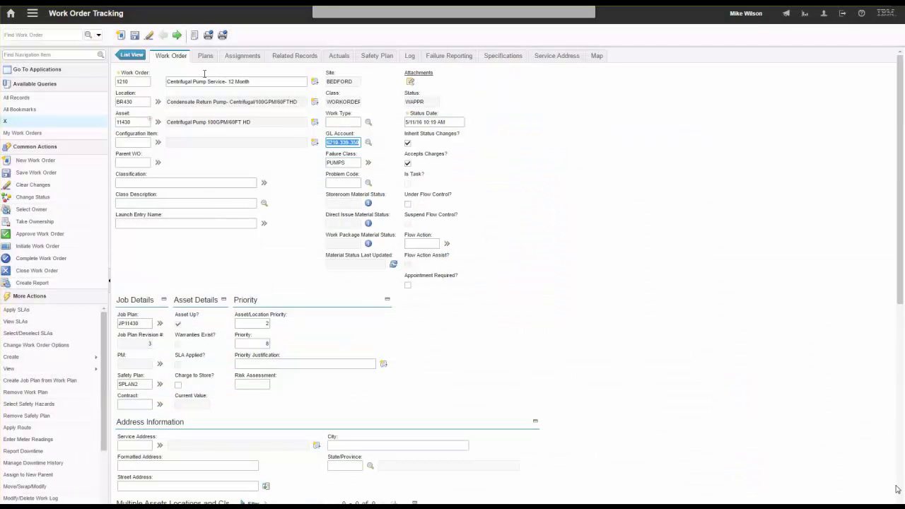
click(136, 37)
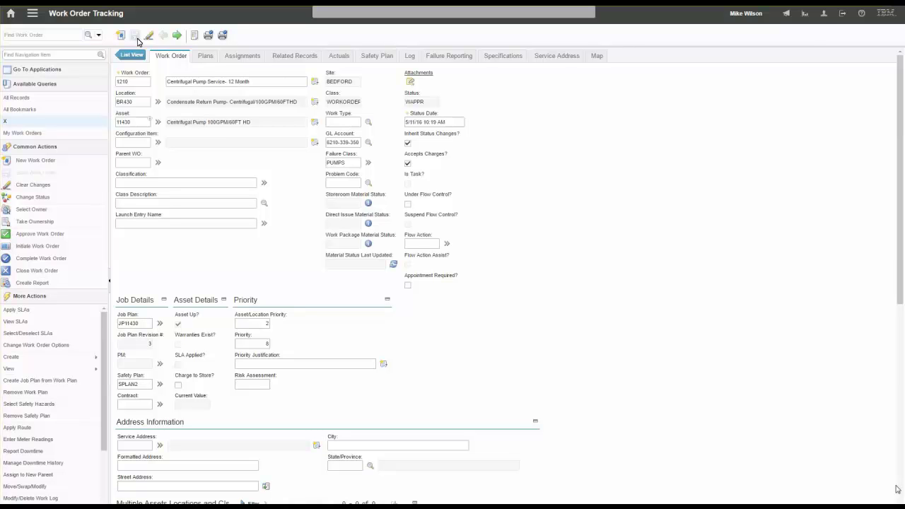
Show the plans of the centrifugal pump service work order and approve the work order
click(205, 55)
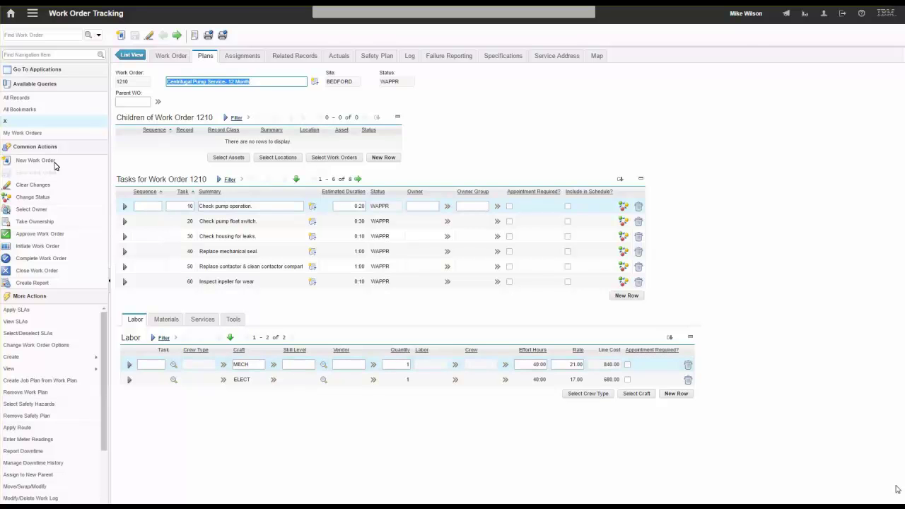
click(44, 209)
click(48, 234)
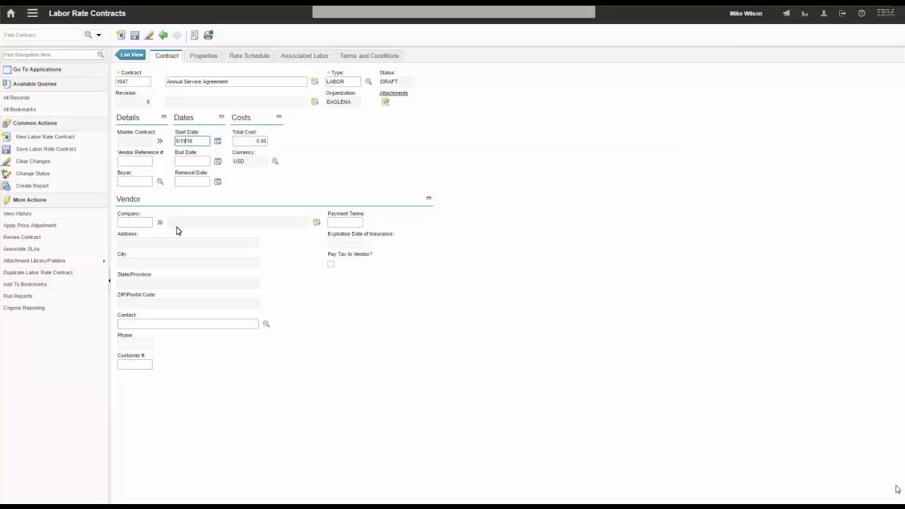
Set the labor rate contract's start date to 5/1/16, end date to 5/1/17 and renewal date to 4/1/17
key(Tab)
text(5/1/17)
key(Tab)
text(4/1/17)
key(Tab)
Set the contract's vendor company to CMC
click(149, 223)
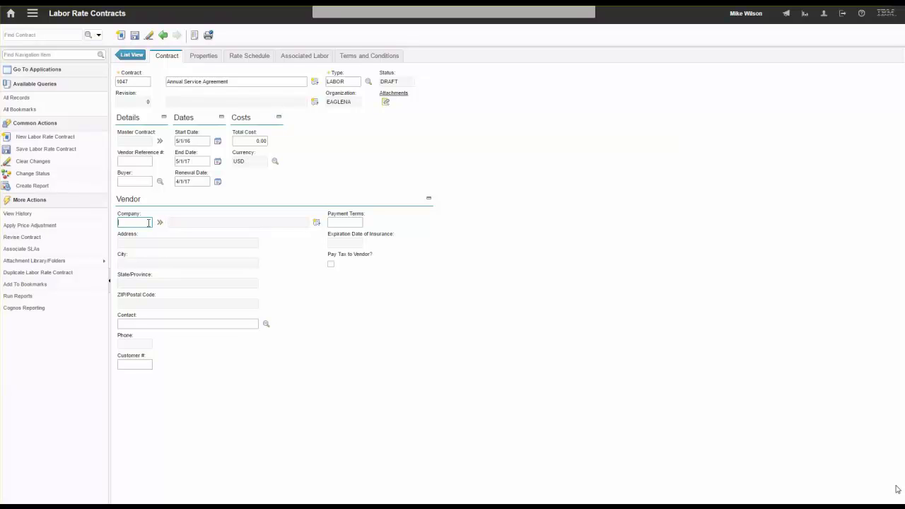
text(cmc)
key(Tab)
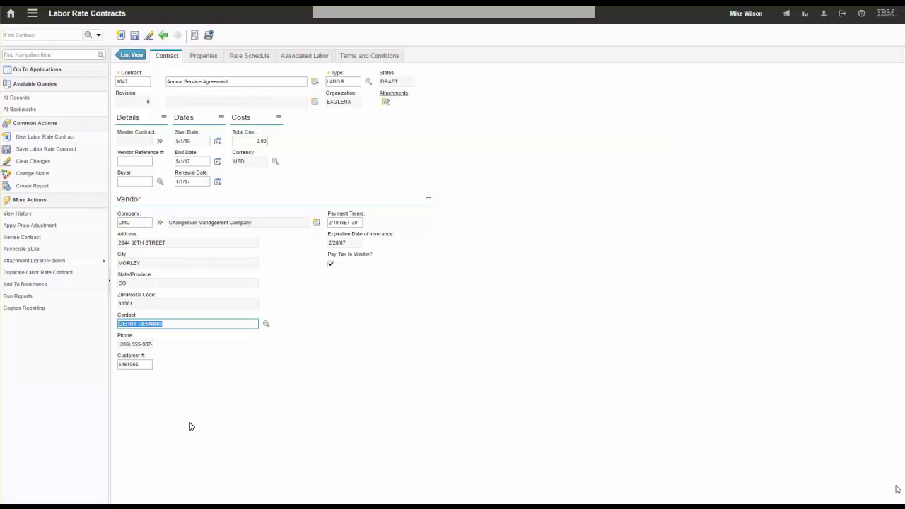
Add the general mechanic craft MECH, without a skill level, to the contract's rate schedule with a standard rate of 65
click(238, 59)
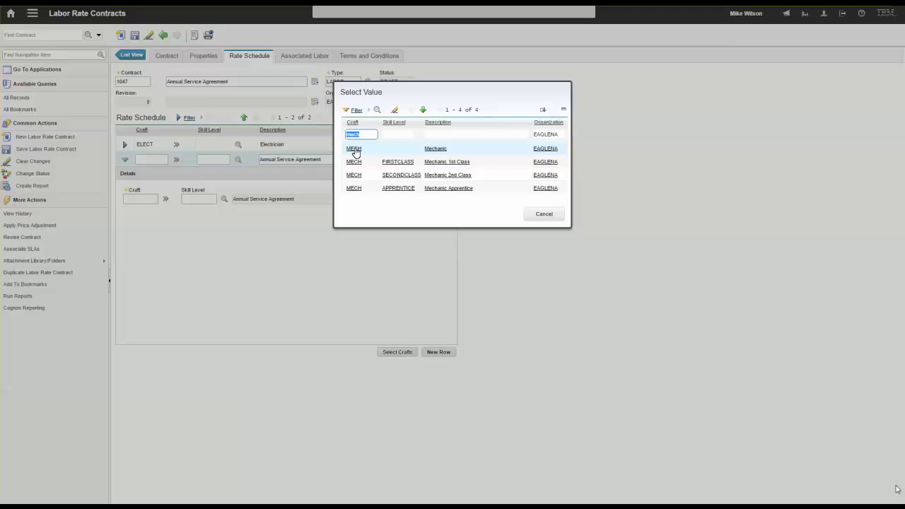
click(354, 148)
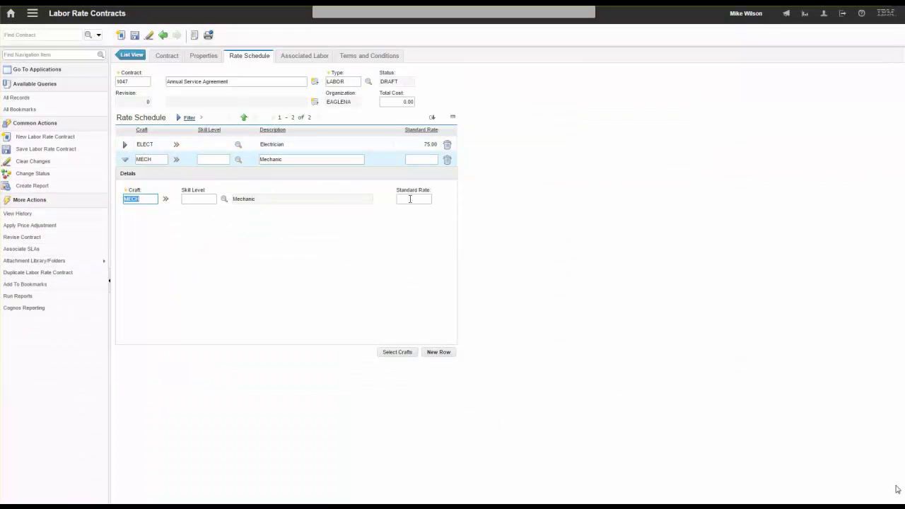
click(410, 199)
text(65)
Try a 5% price adjustment on both the ELECT and MECH craft rate lines
click(97, 260)
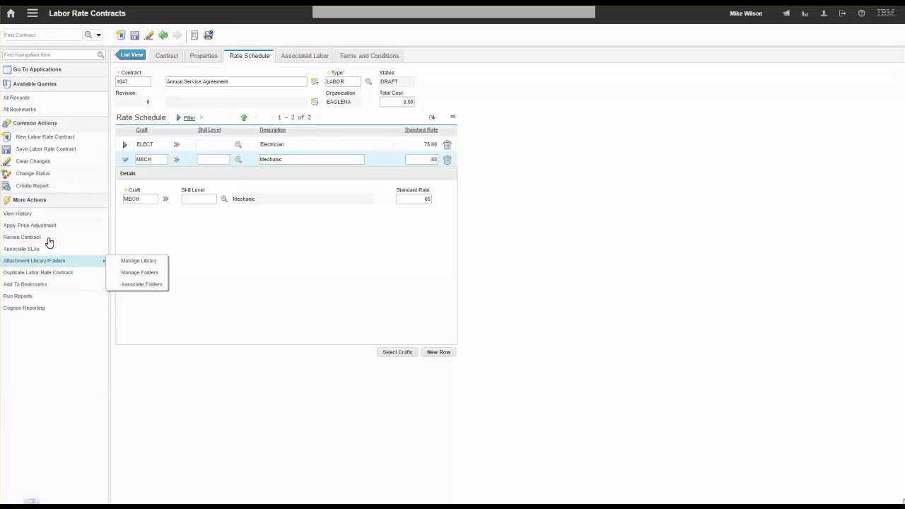
click(36, 226)
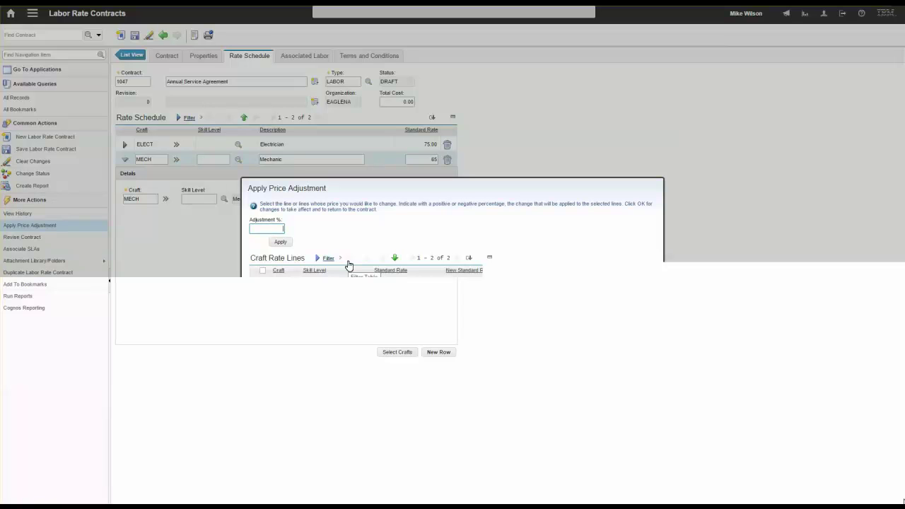
text(5)
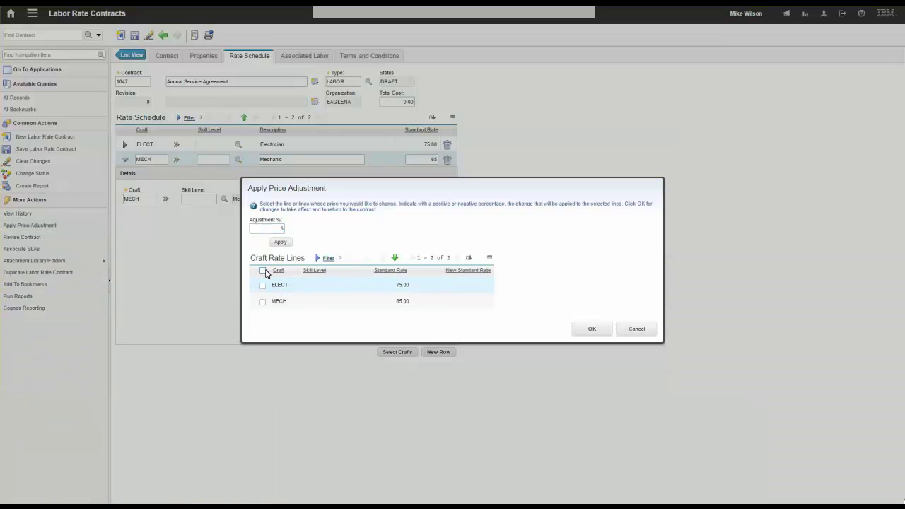
click(267, 301)
click(273, 285)
click(280, 242)
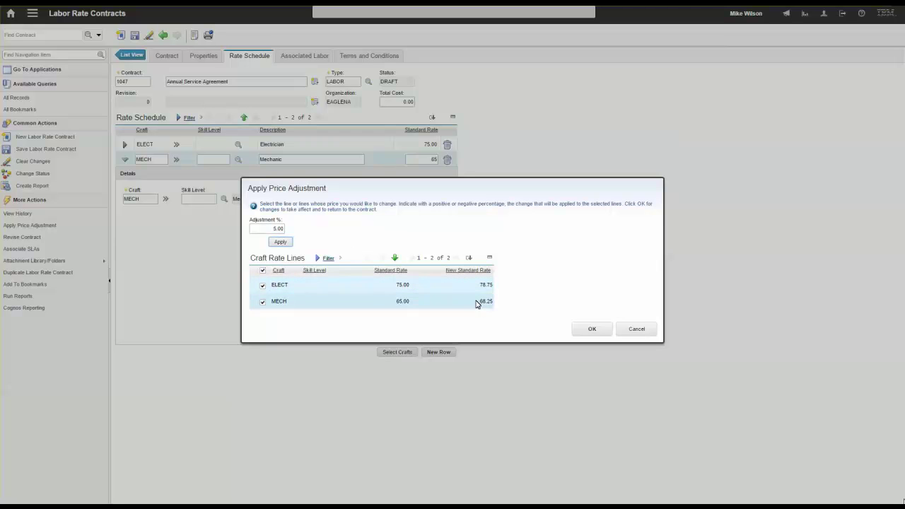
click(622, 331)
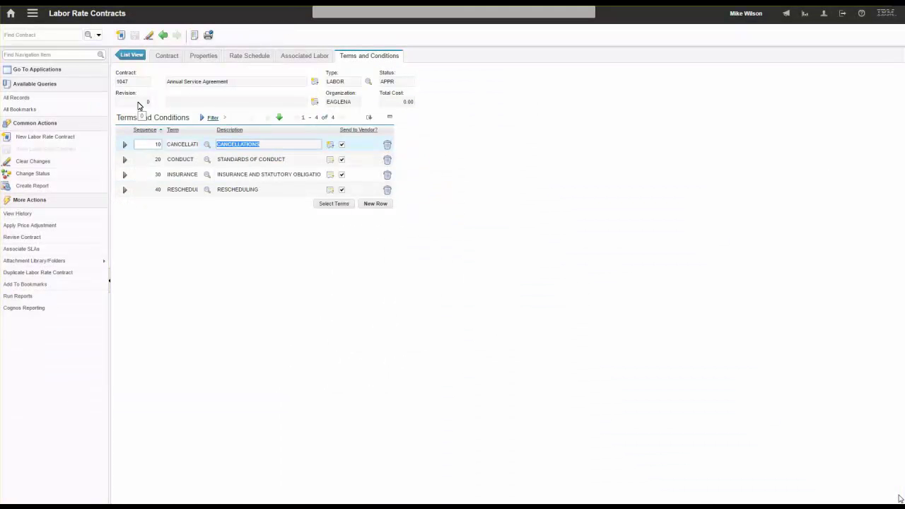
Associate the electrician's (ELECT) and mechanic's (MECH) labor records with the contract, inherit the rate from the contract, and save
click(319, 59)
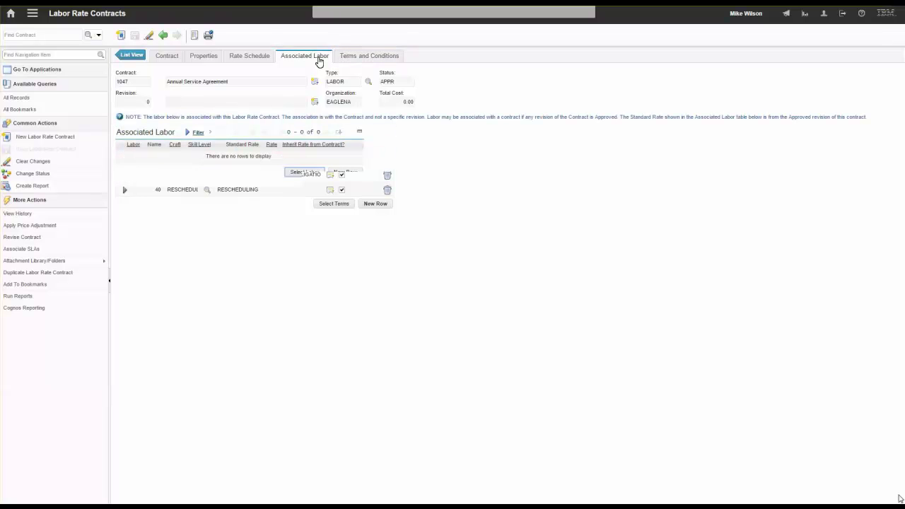
click(346, 174)
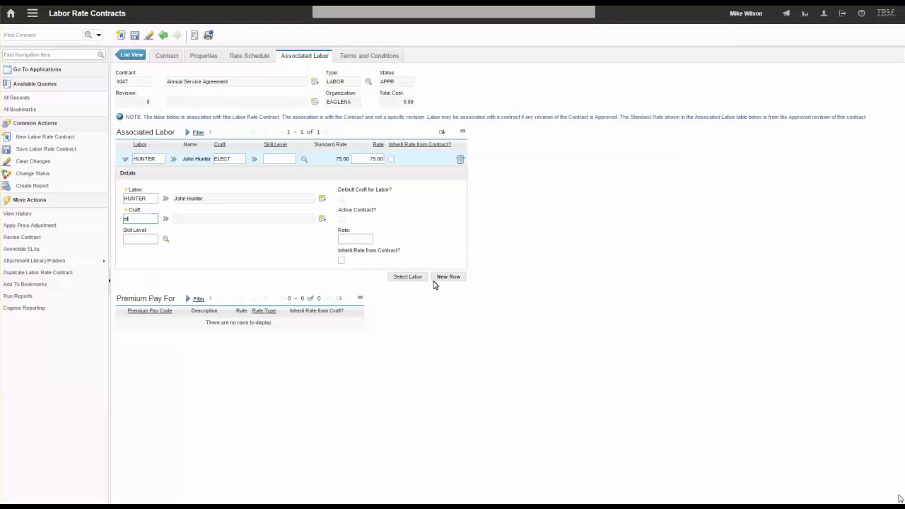
click(455, 277)
text(REVIS)
key(Tab)
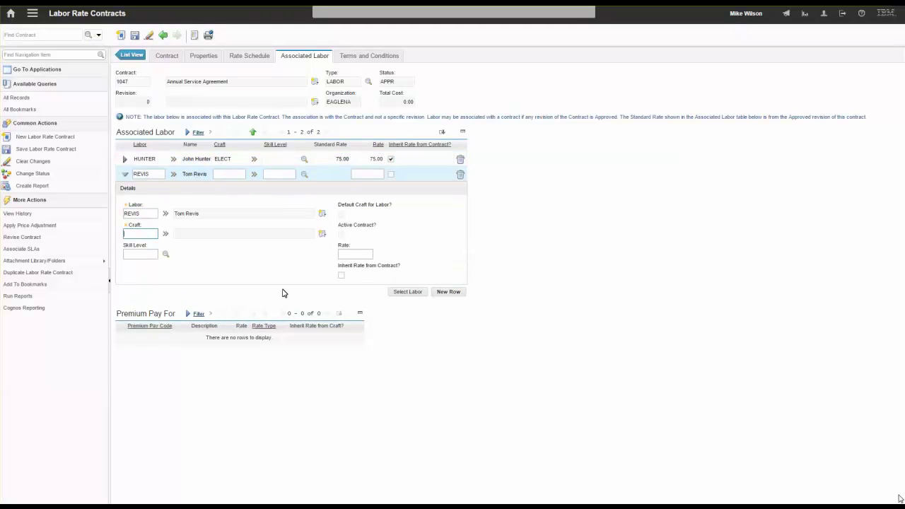
text(mec)
key(Tab)
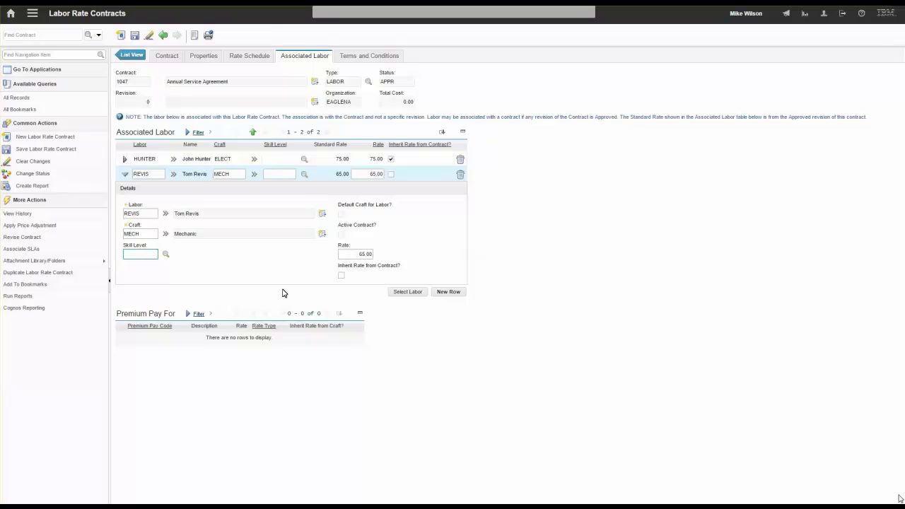
click(342, 275)
click(138, 41)
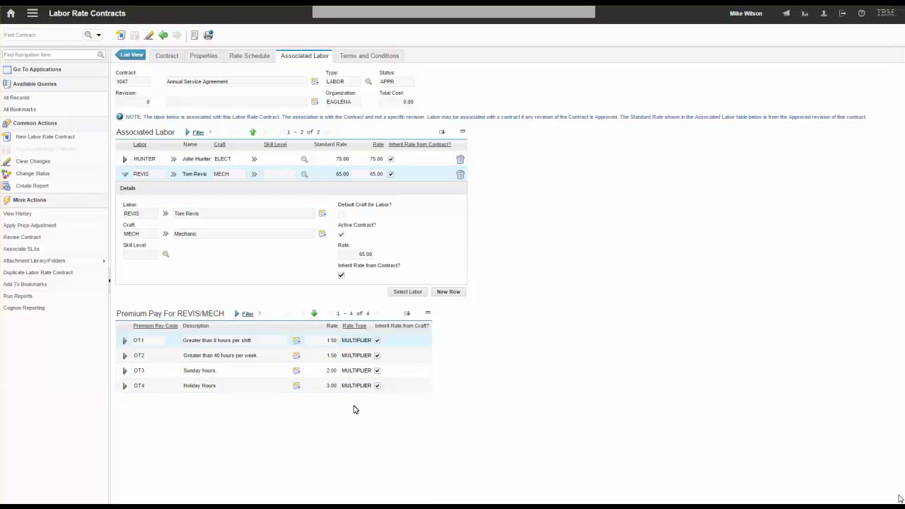
Switch to Work Order Tracking and show the assignments of the centrifugal pump service work order
click(44, 57)
text(work or)
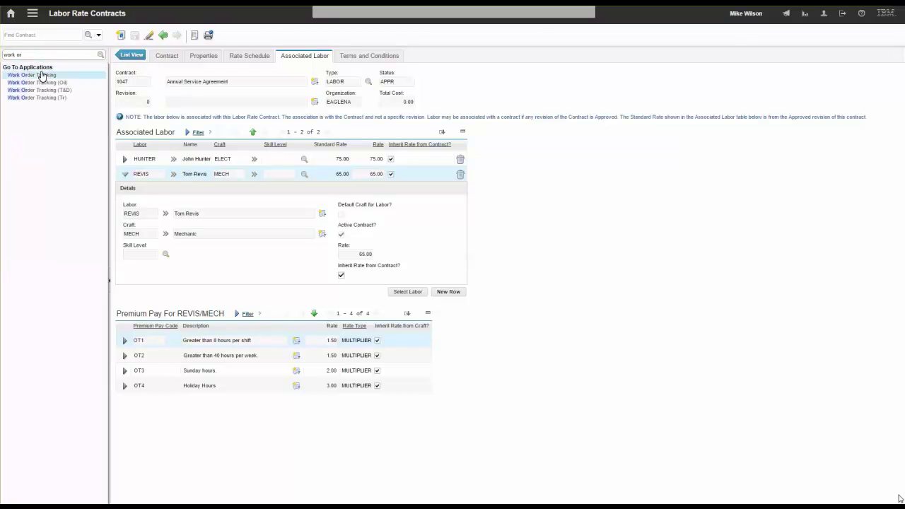
click(39, 75)
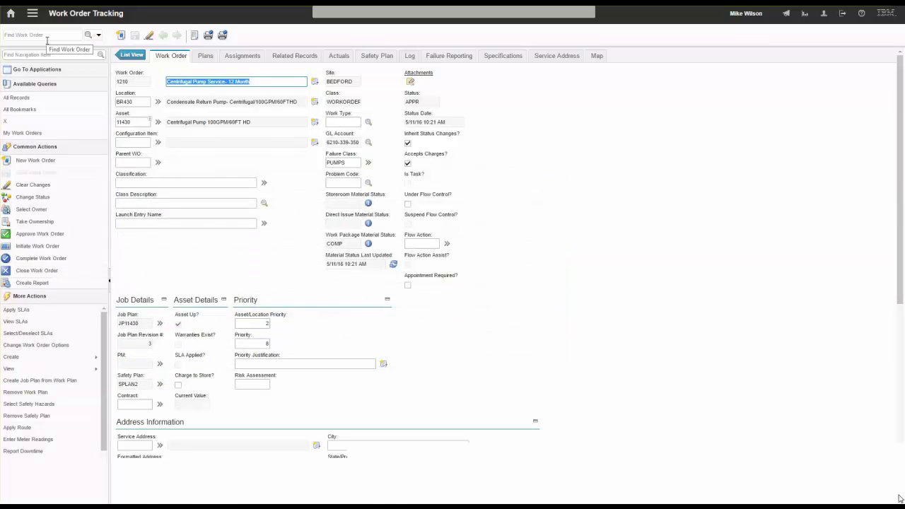
click(238, 64)
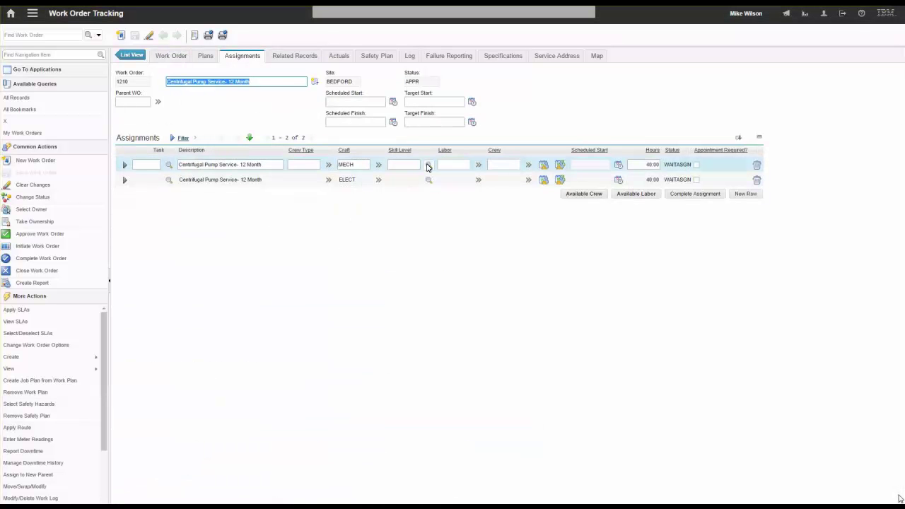
Assign the electrician's labor record to the first assignment and set its contract to 1047
click(447, 164)
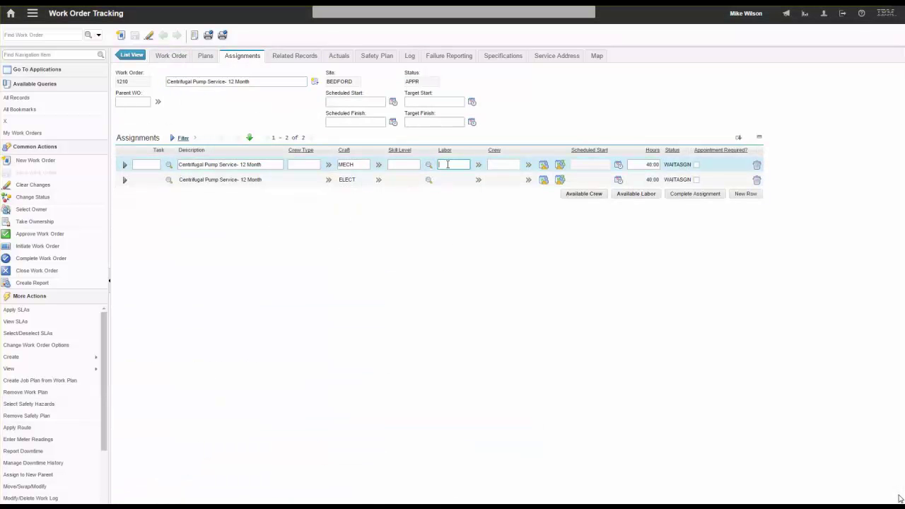
text(HUNTER)
key(Tab)
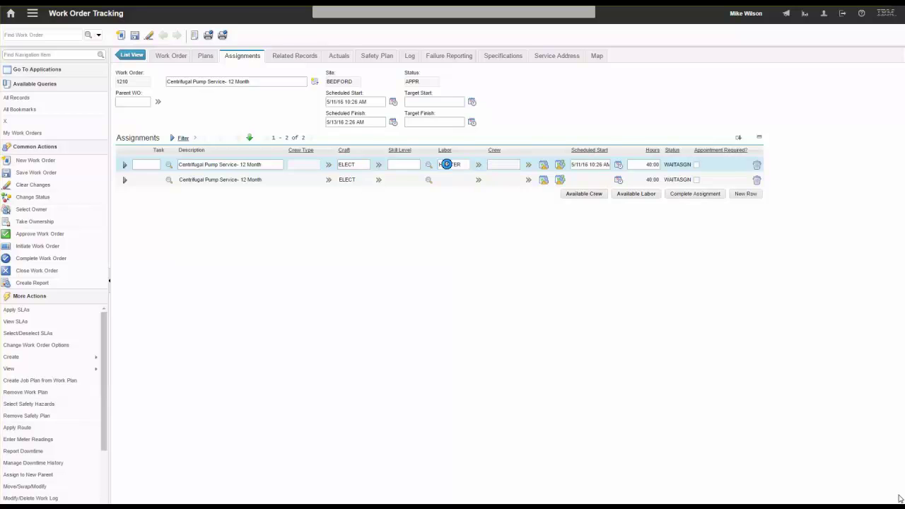
click(125, 169)
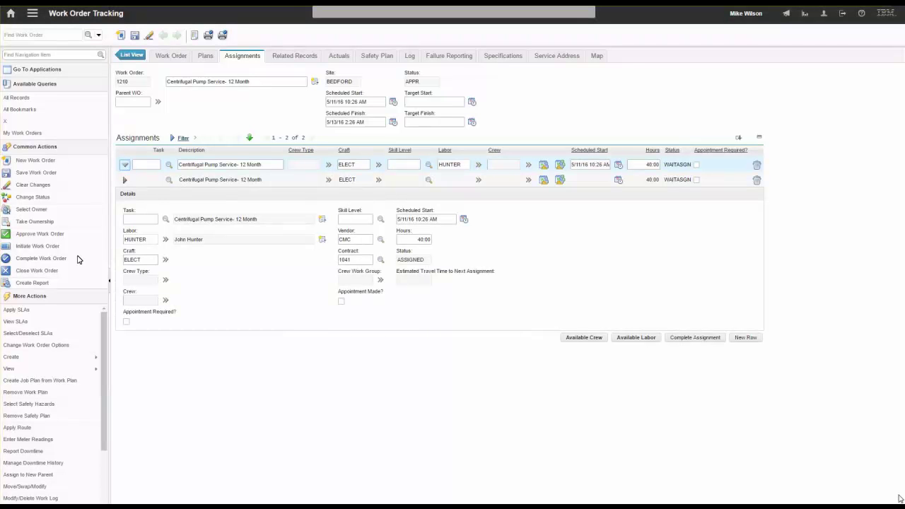
click(364, 262)
click(362, 260)
key(Tab)
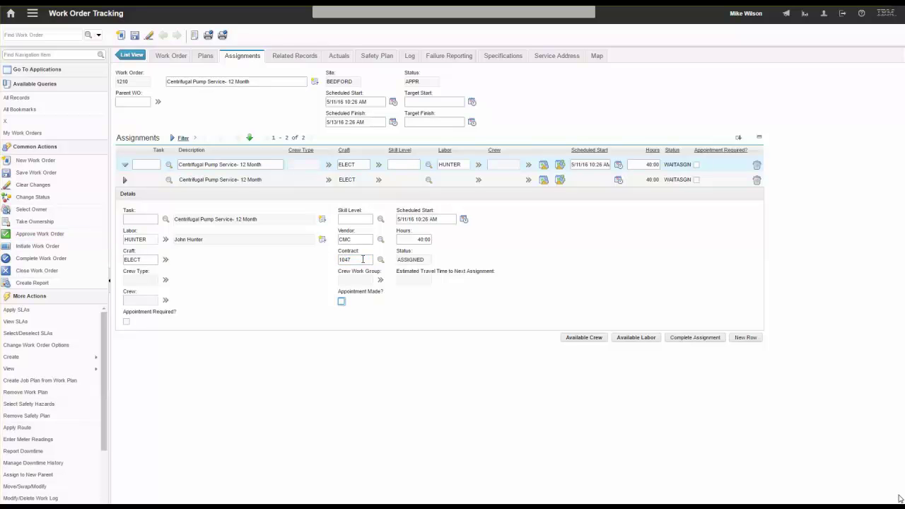
Assign the mechanic's labor record to the second assignment, set its contract to 1047, and save the work order
click(124, 182)
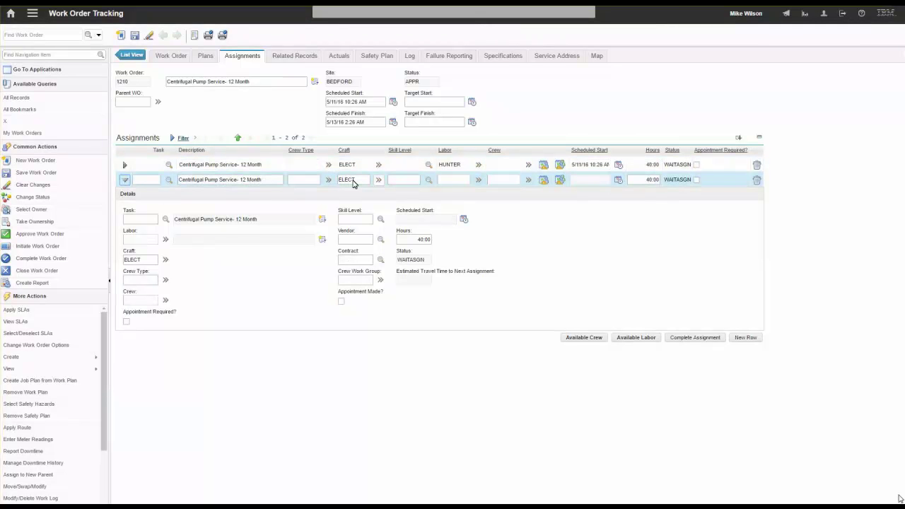
click(151, 261)
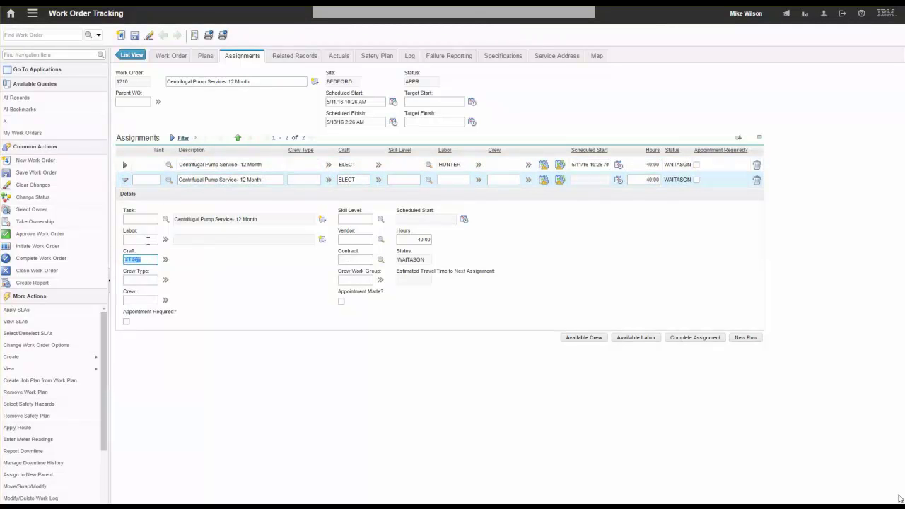
click(148, 240)
text(revis)
key(Tab)
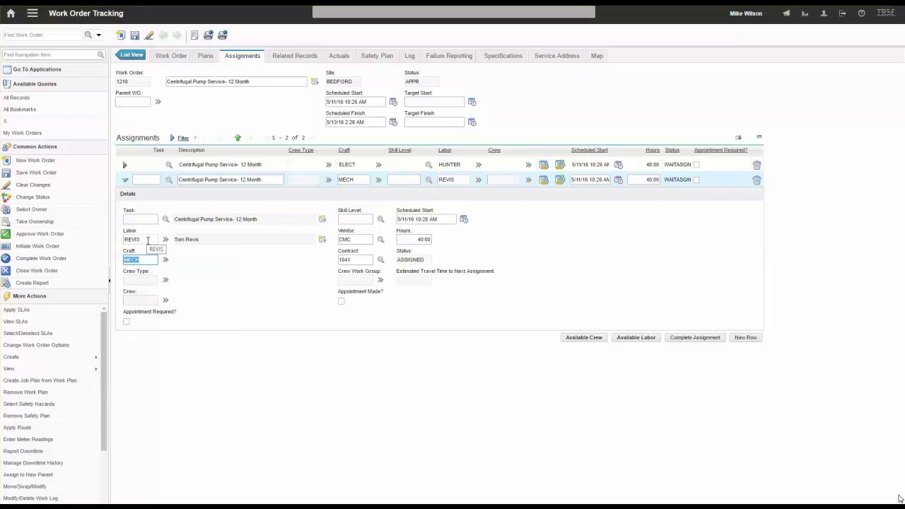
click(346, 260)
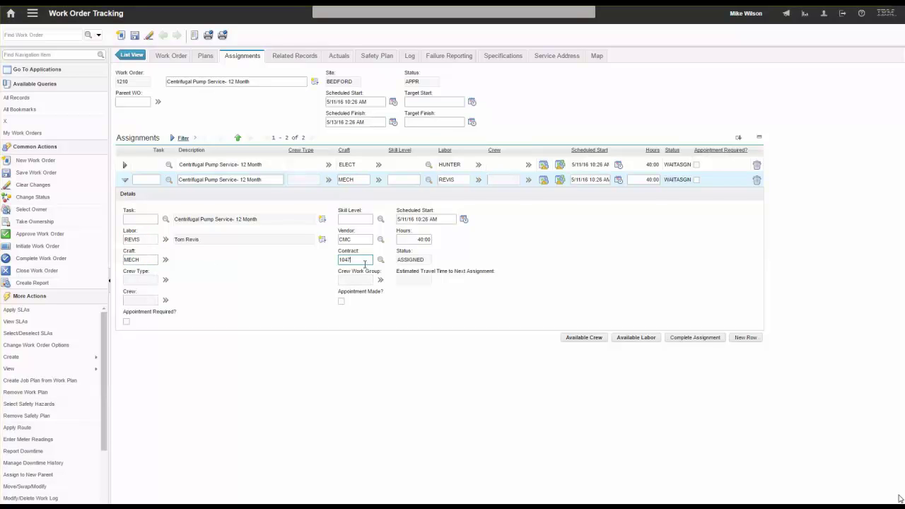
text(1047)
key(Tab)
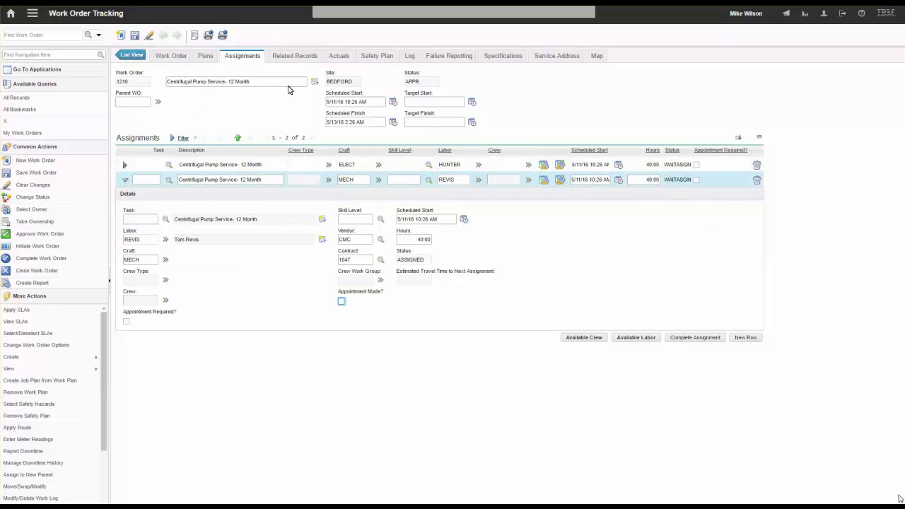
click(134, 39)
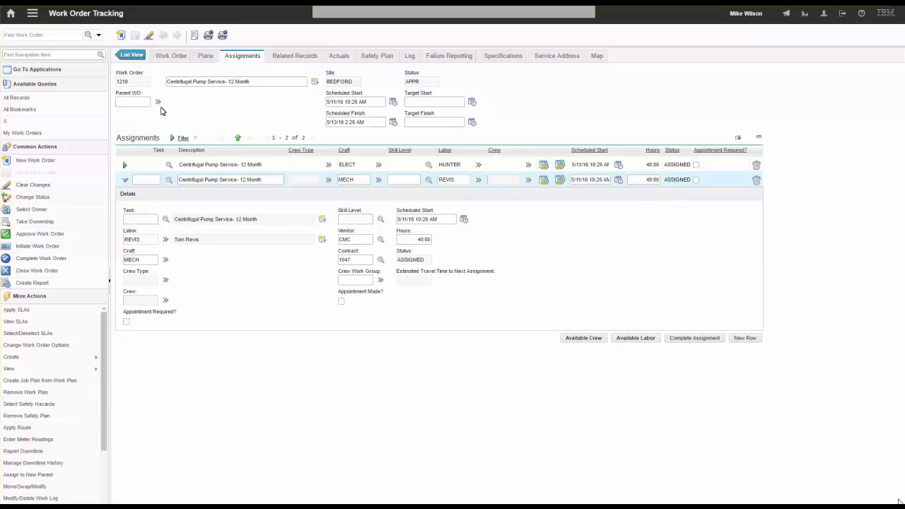
Switch to the standard Labor Reporting application
click(78, 55)
text(labo)
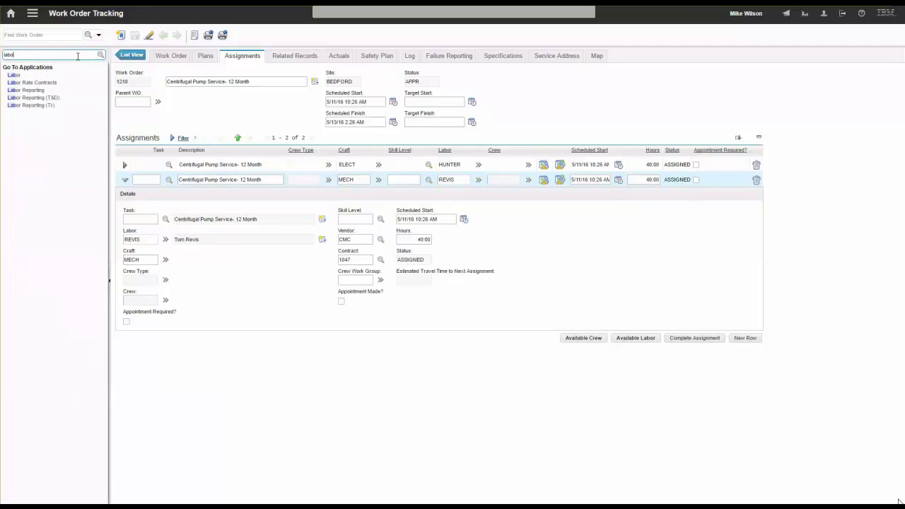
text(r re)
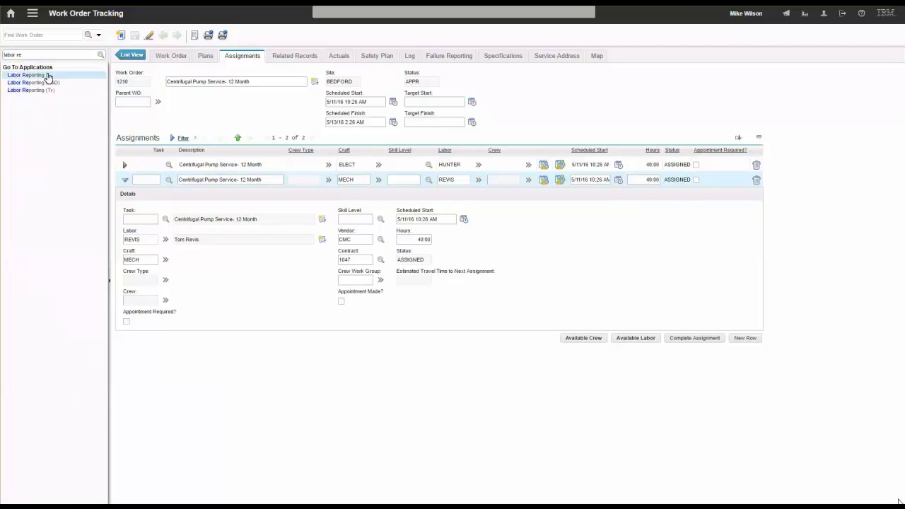
click(29, 75)
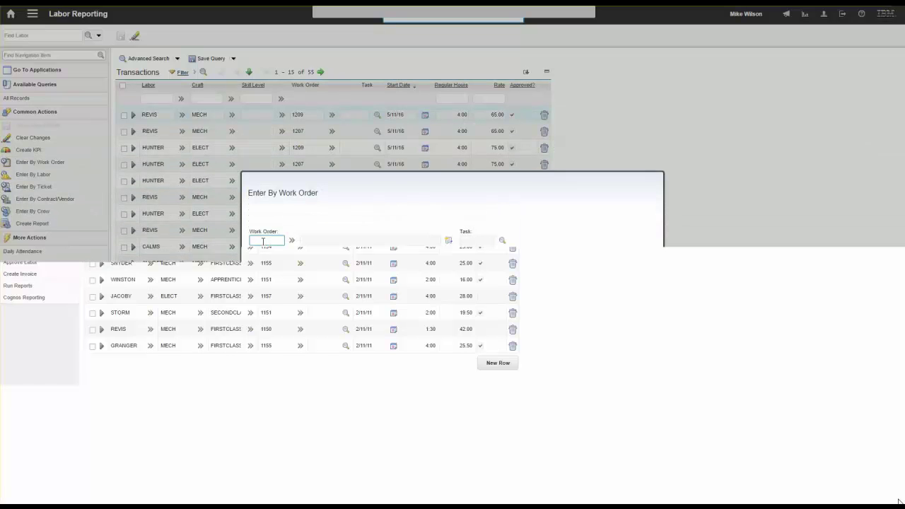
Enter labor for work order 1210 with the electrician's labor record, craft ELECT and 4 regular hours
text(1210)
click(460, 300)
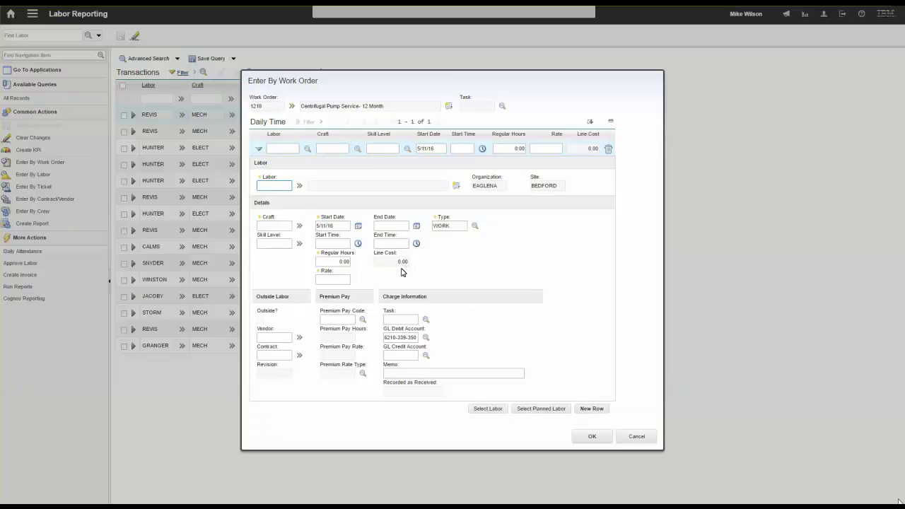
text(HUNTER)
key(Tab)
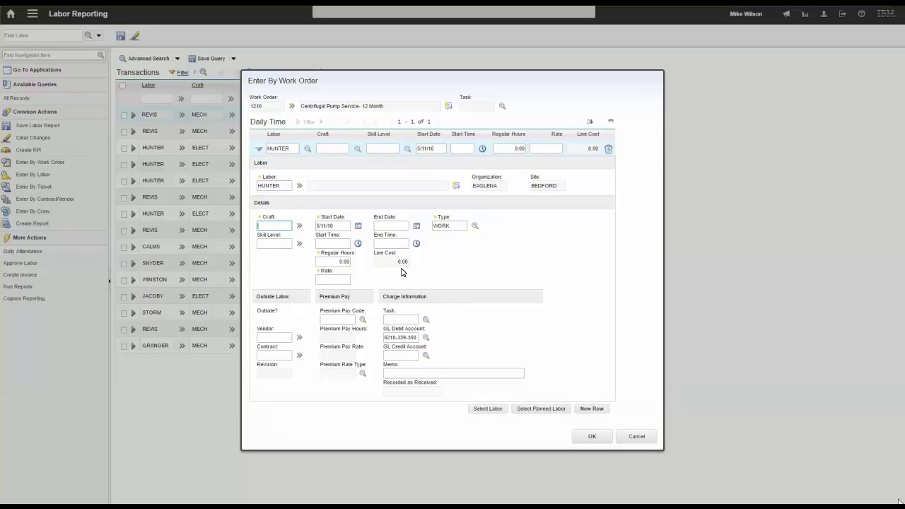
text(elect)
key(Tab)
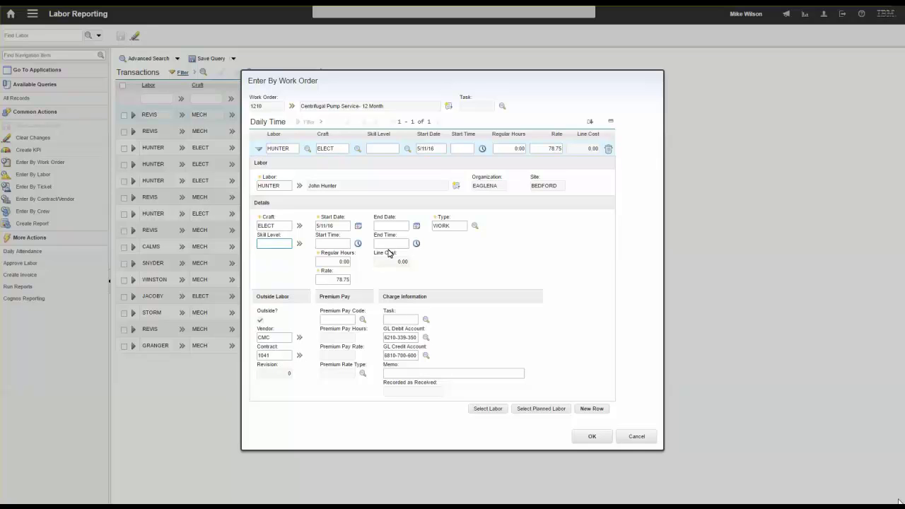
click(343, 262)
text(4)
key(Tab)
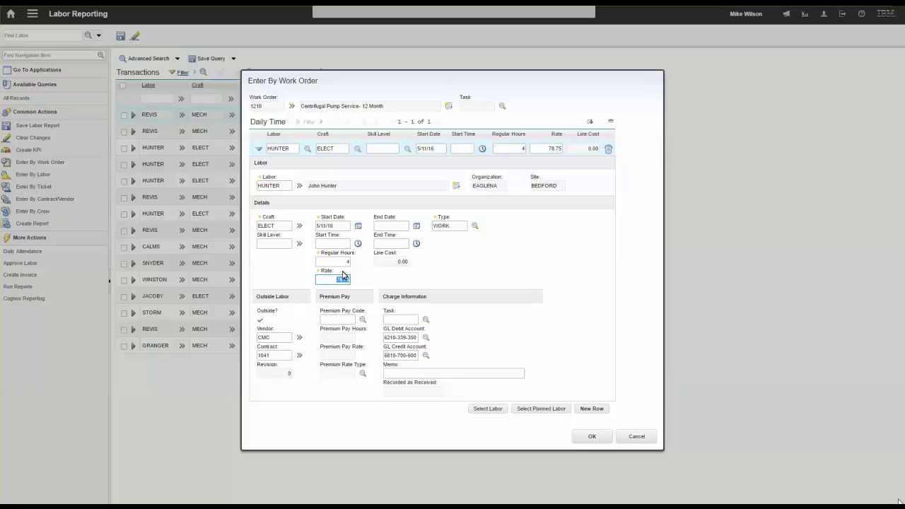
Add a second labor row with the mechanic's labor record and 4 regular hours, and finish the work order entry
click(597, 413)
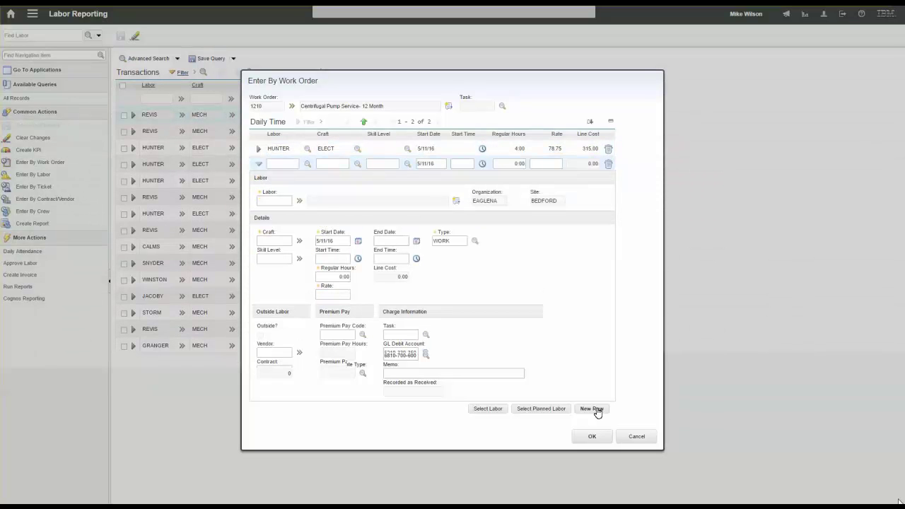
text(REVIS)
key(Tab)
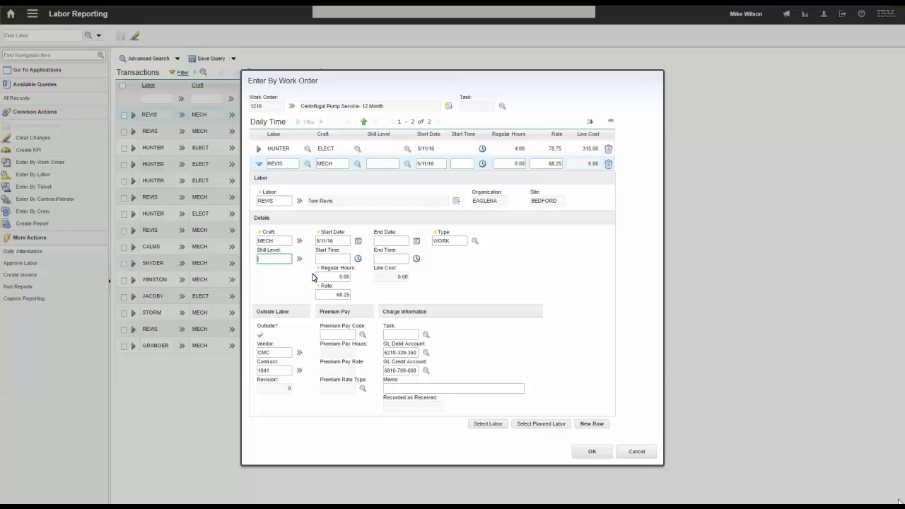
click(333, 276)
text(4)
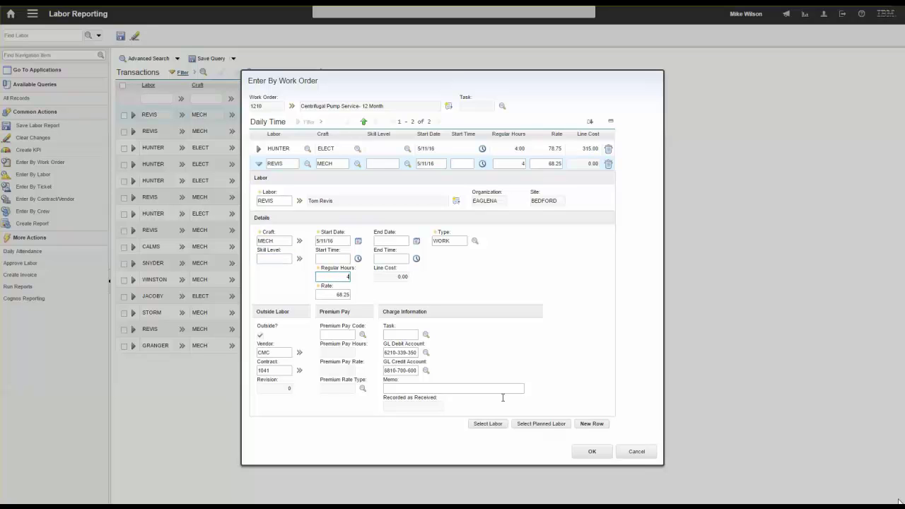
click(594, 452)
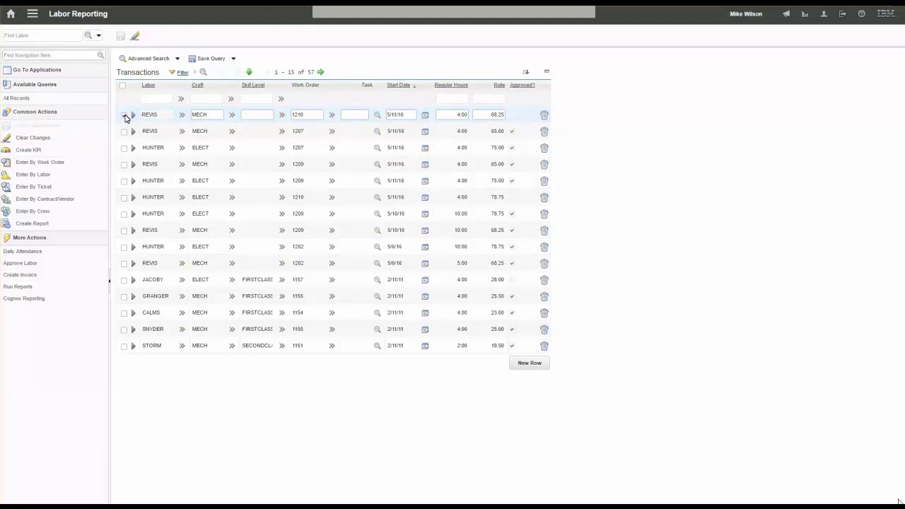
Approve both labor transactions of work order 1210, accepting that the labor contract's maximum value is exceeded
click(124, 115)
click(123, 197)
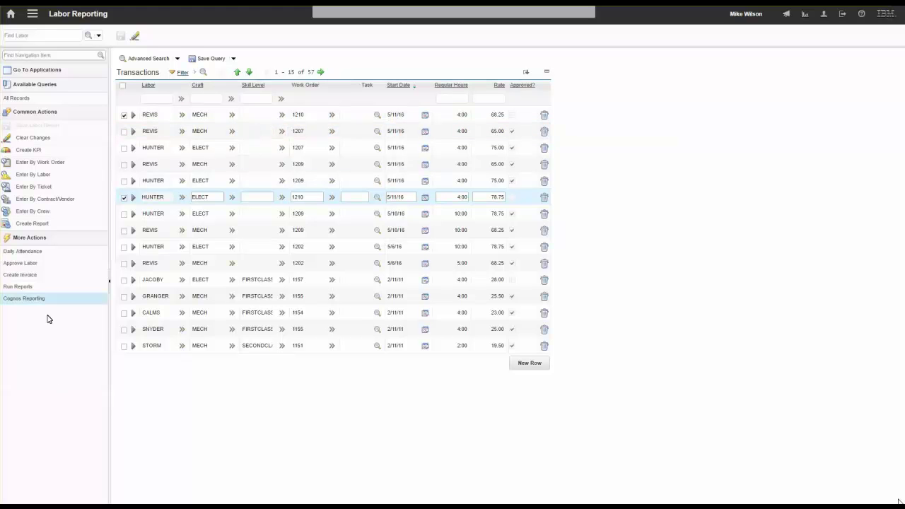
click(23, 265)
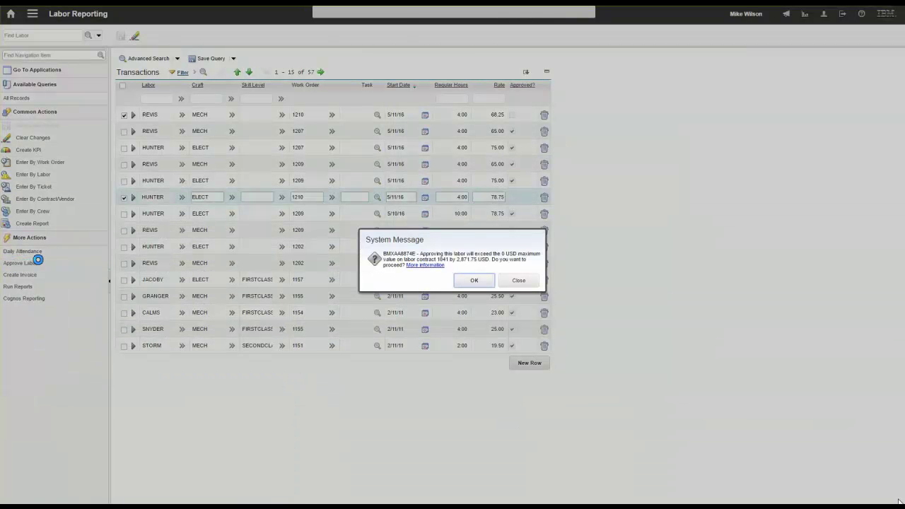
click(479, 285)
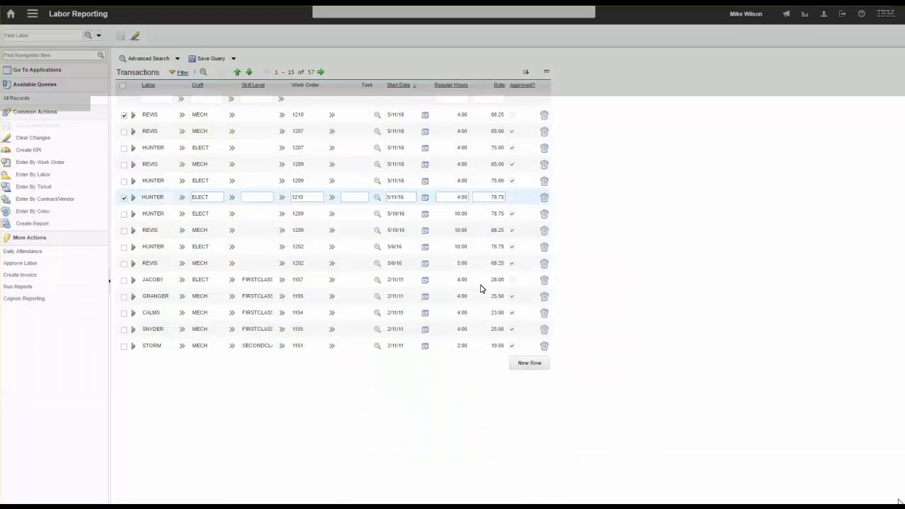
click(512, 114)
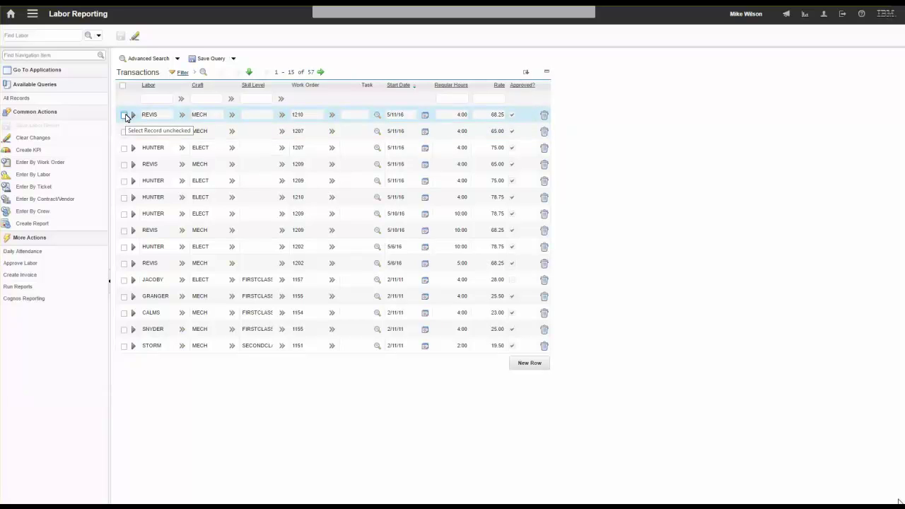
Create an invoice for vendor CMC from the two approved labor transactions of work order 1210
click(125, 115)
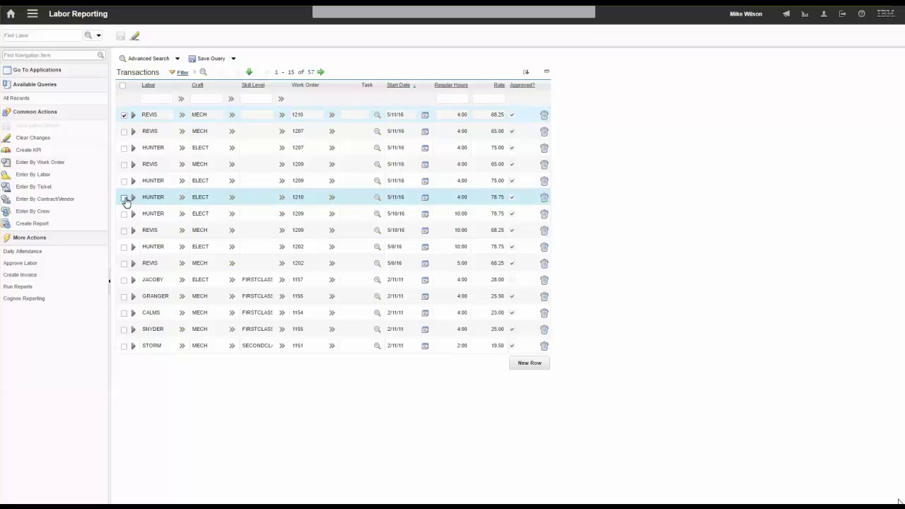
click(125, 197)
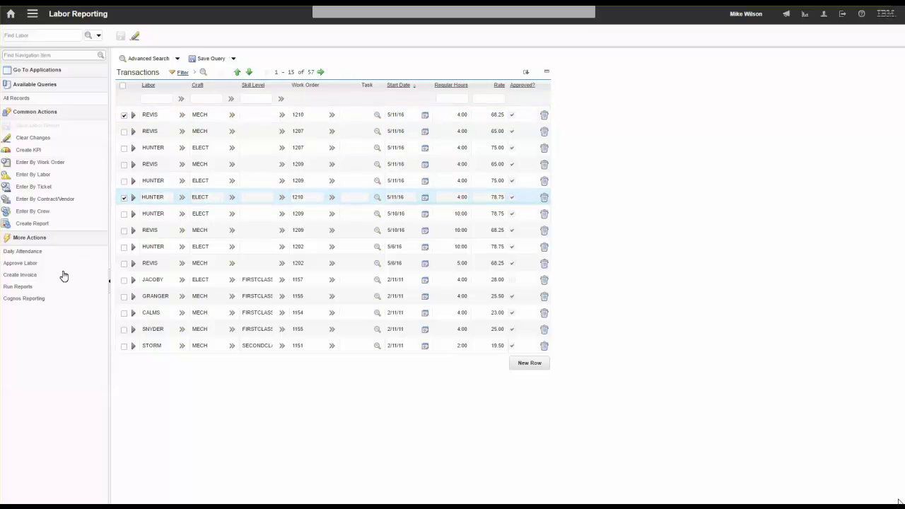
click(37, 274)
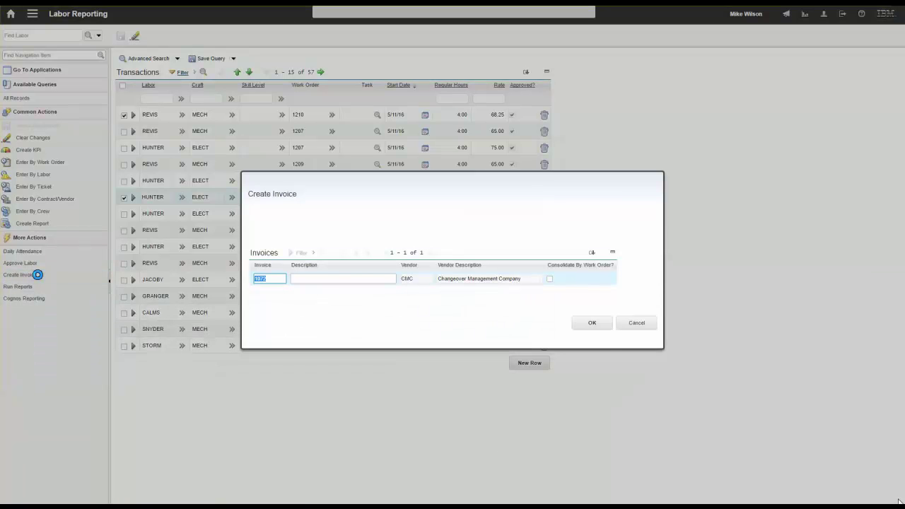
click(590, 319)
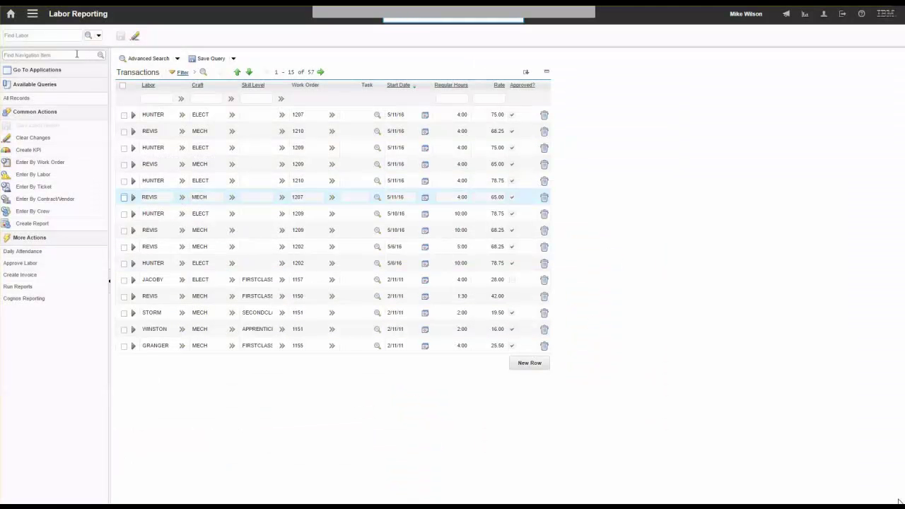
Switch to the standard Invoices application and open labor invoice 1072
click(77, 54)
text(invoice)
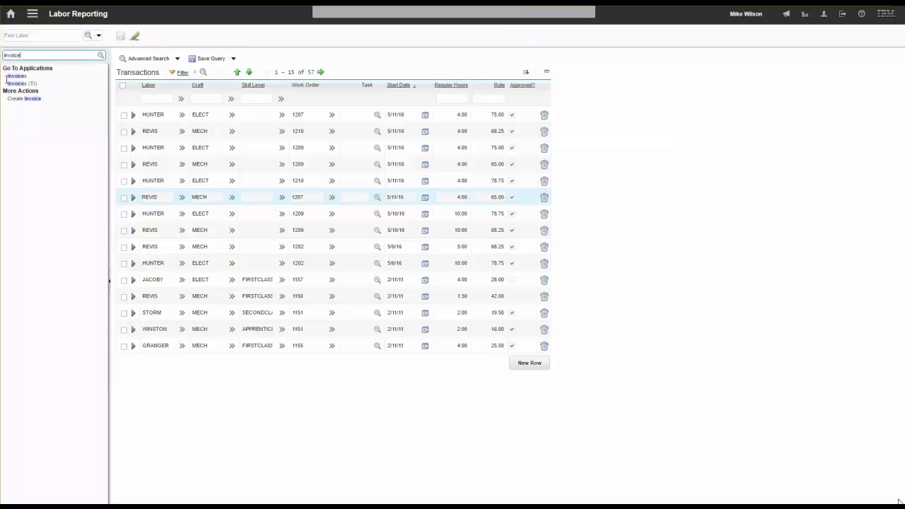
click(26, 77)
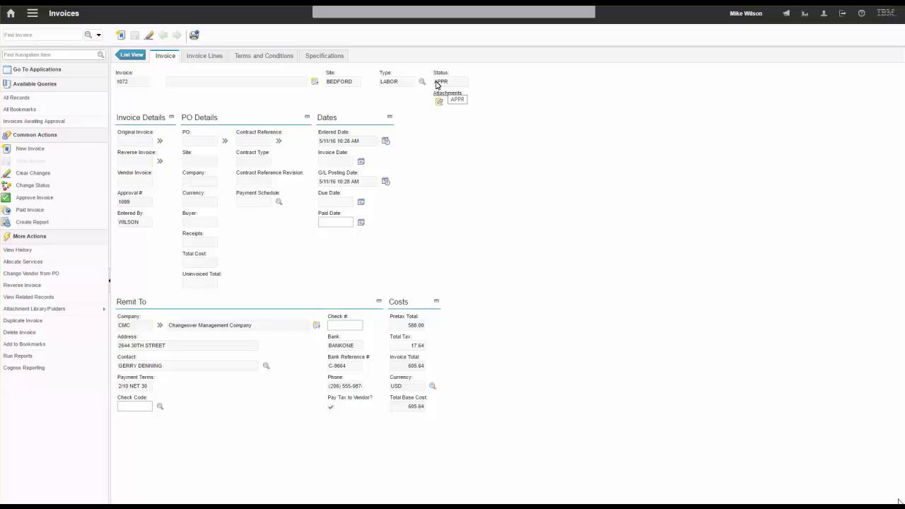
Examine the first invoice line's quantity, costs, contract reference and charged work order
click(208, 56)
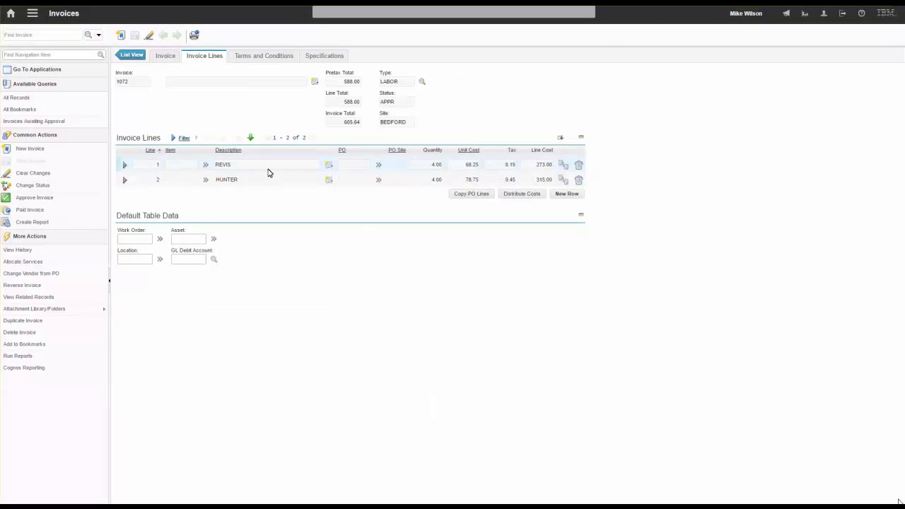
click(125, 168)
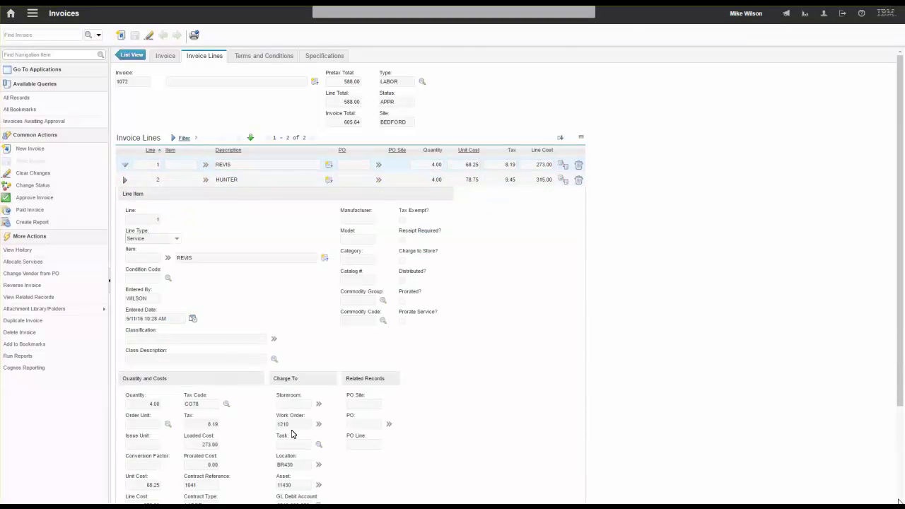
scroll(294, 434, down, 2)
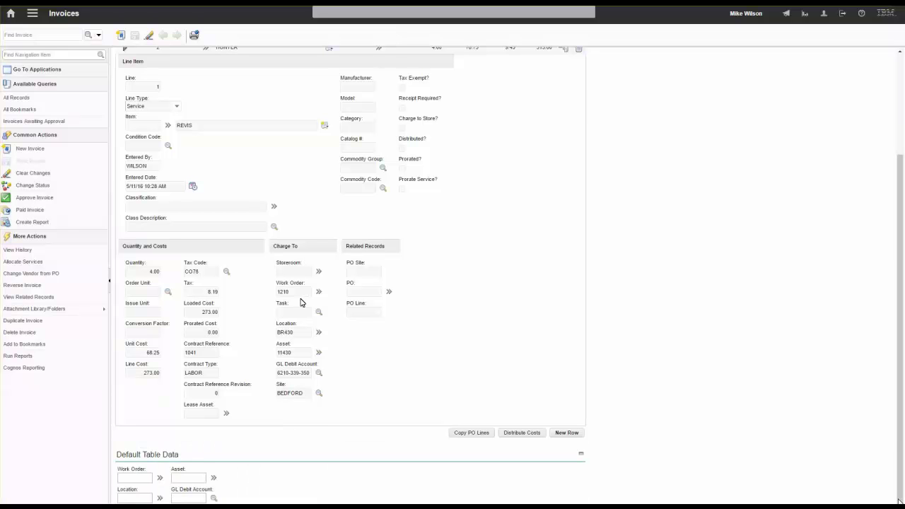
scroll(607, 358, up, 2)
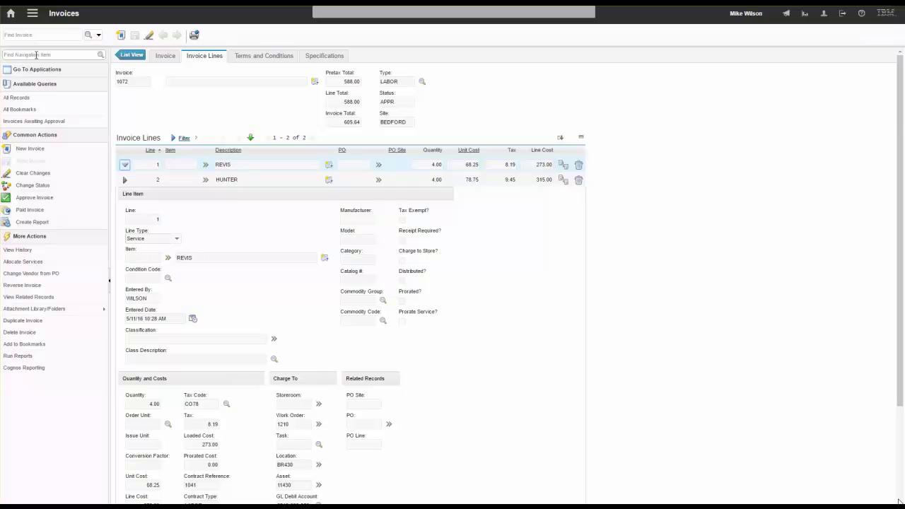
Switch to Work Order Tracking and show the actual labor of work order 1210
click(36, 54)
text(work)
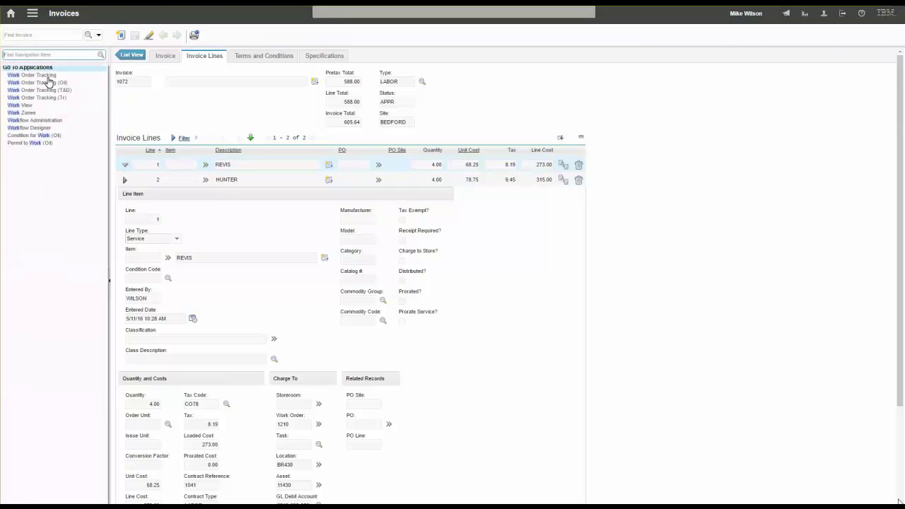
click(46, 76)
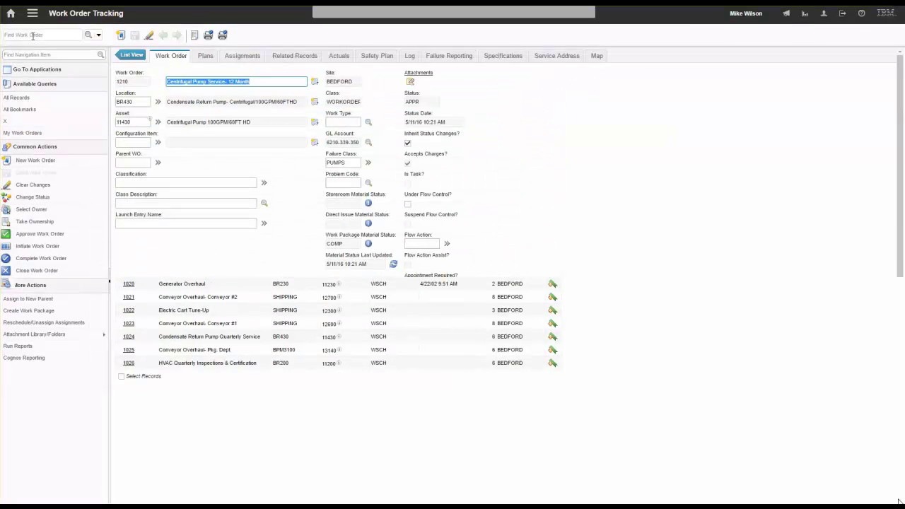
click(334, 55)
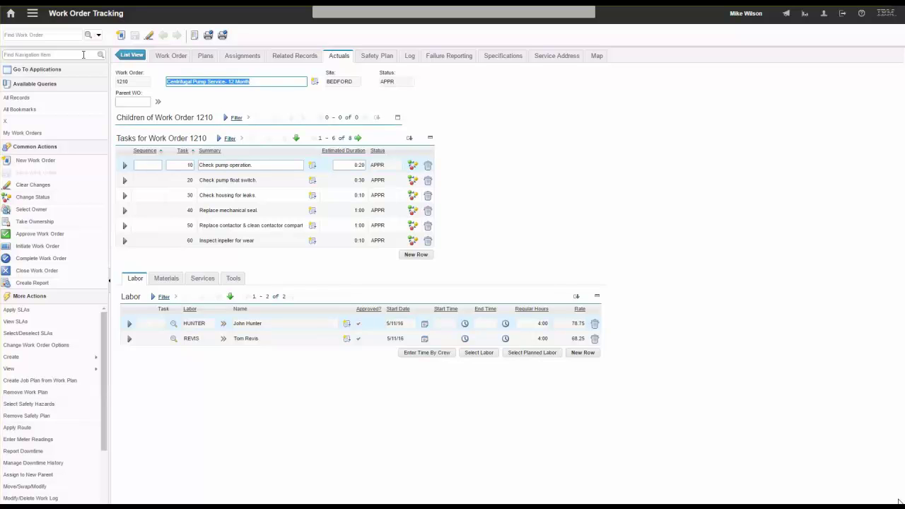
click(83, 55)
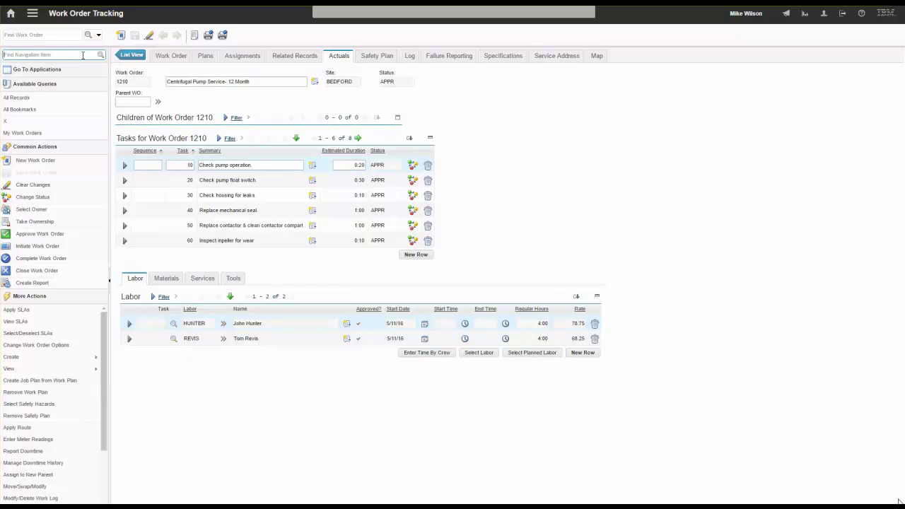
click(121, 35)
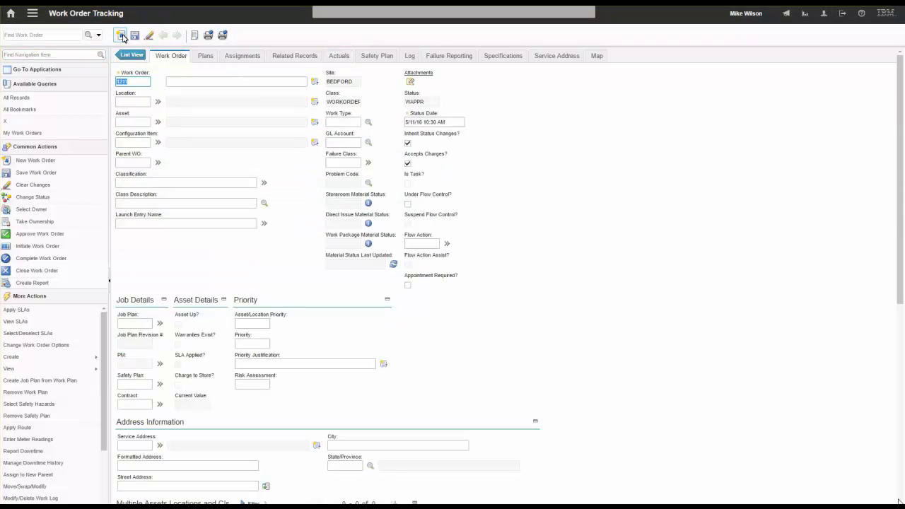
click(122, 145)
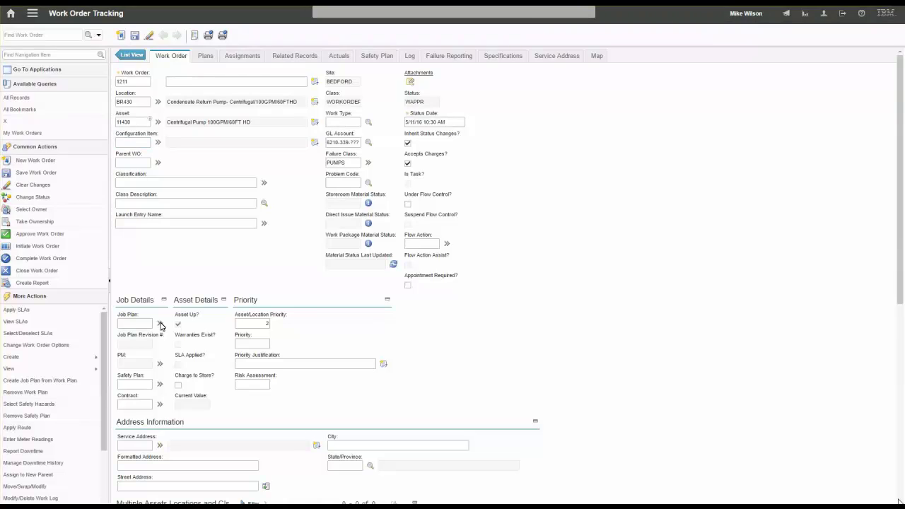
click(160, 324)
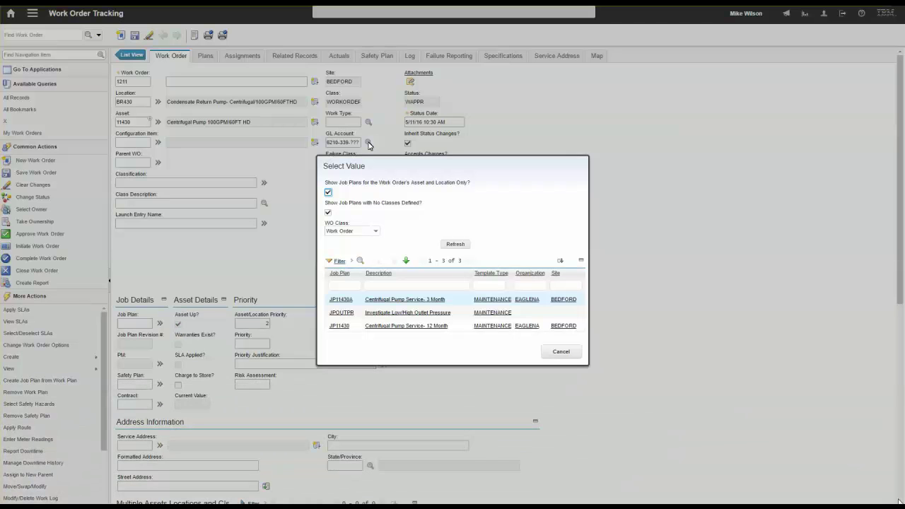
click(406, 326)
click(368, 143)
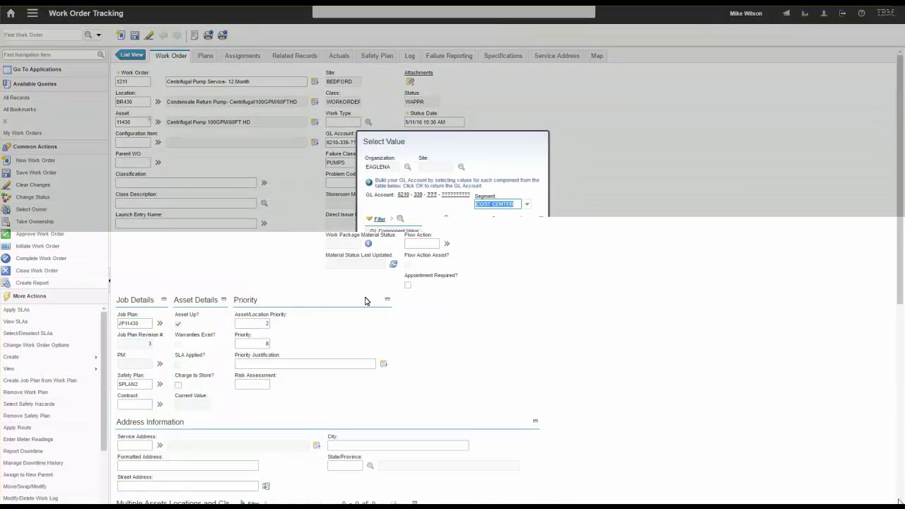
click(488, 300)
click(479, 285)
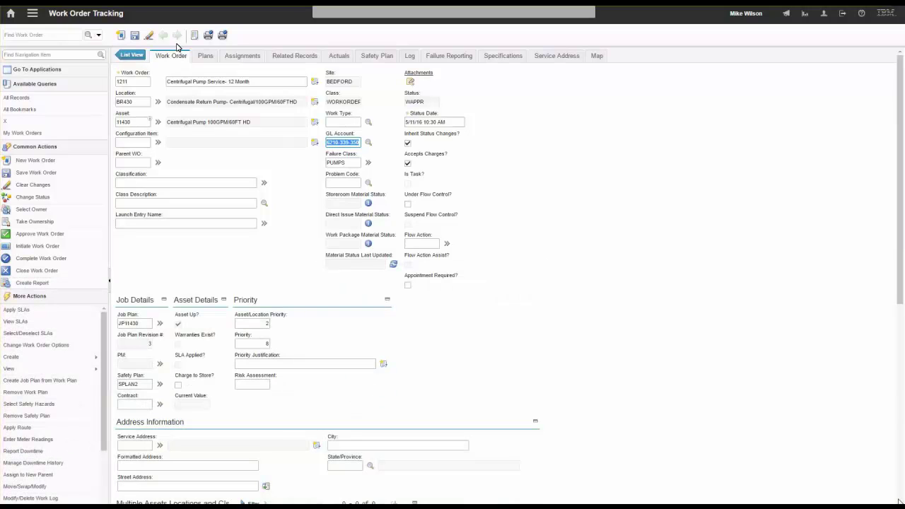
Show the new work order's plans, save it and set its status to Approved
click(205, 56)
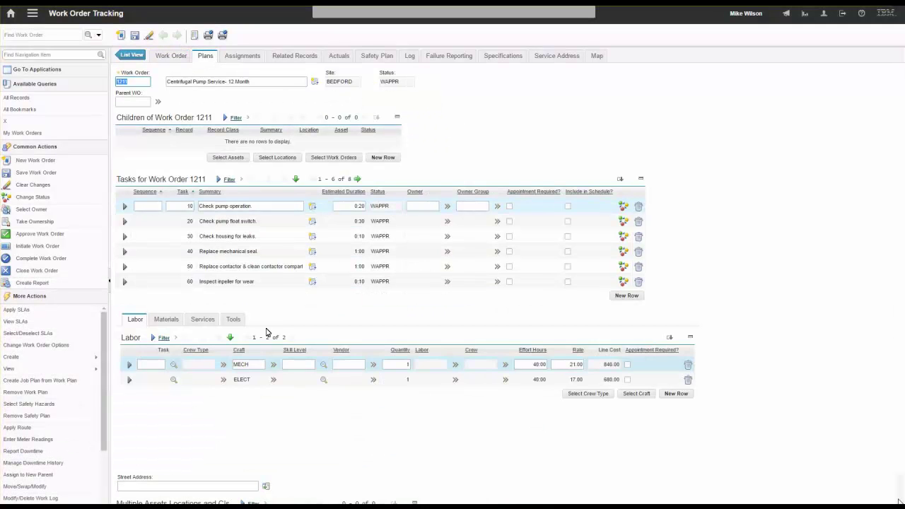
click(135, 37)
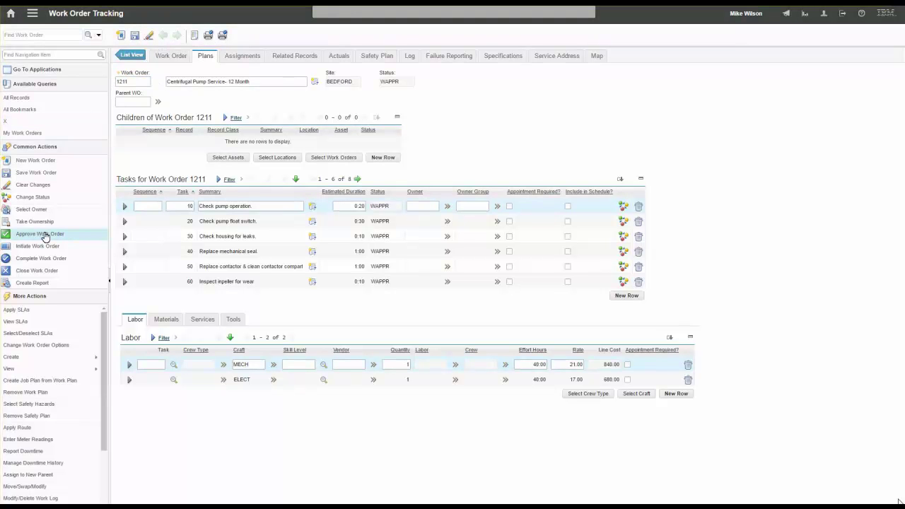
click(44, 235)
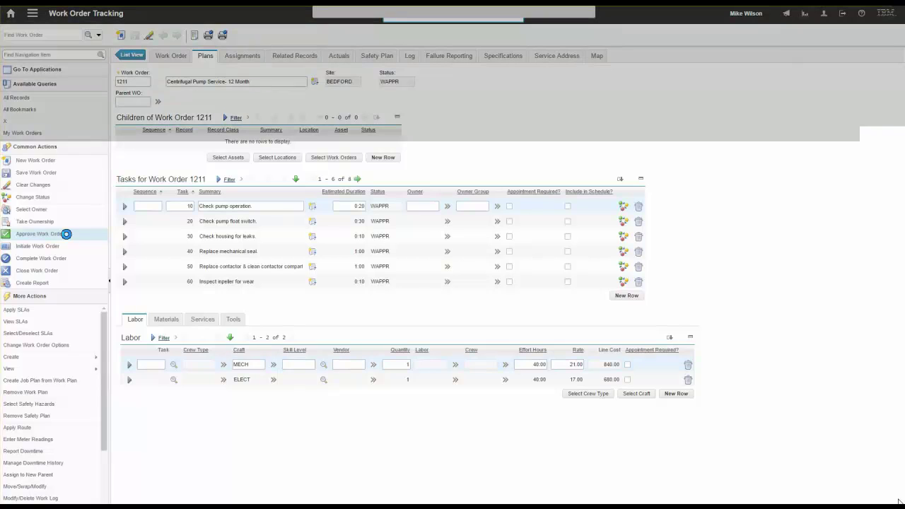
click(495, 351)
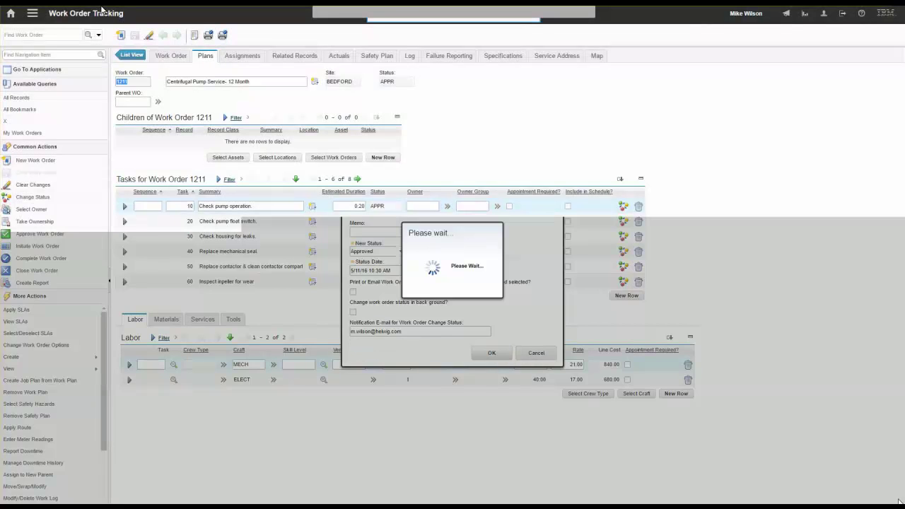
Switch to Purchase Contracts and create a new contract described as "Annual Service Agreement"
text(purcha)
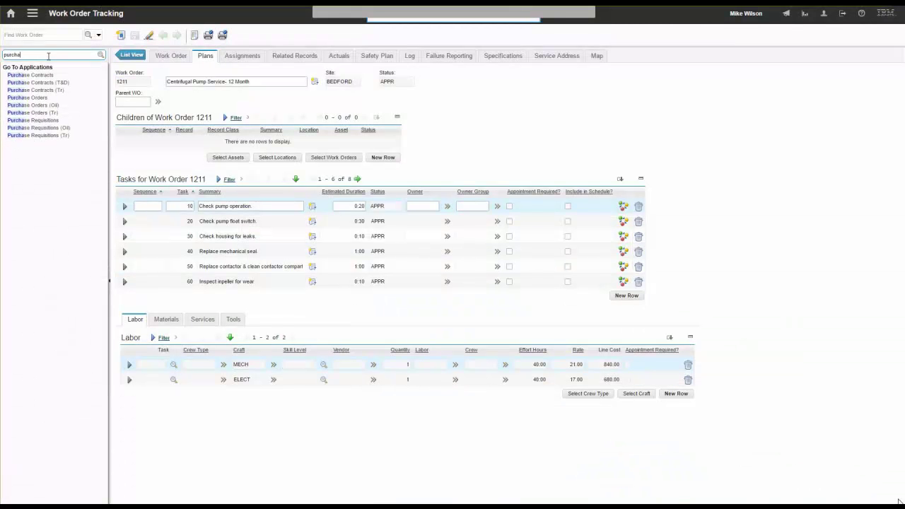
click(42, 75)
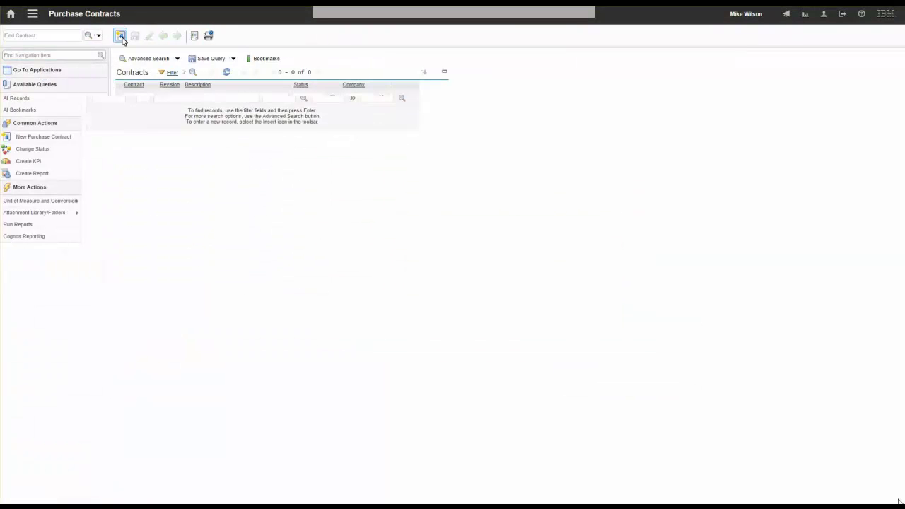
click(120, 36)
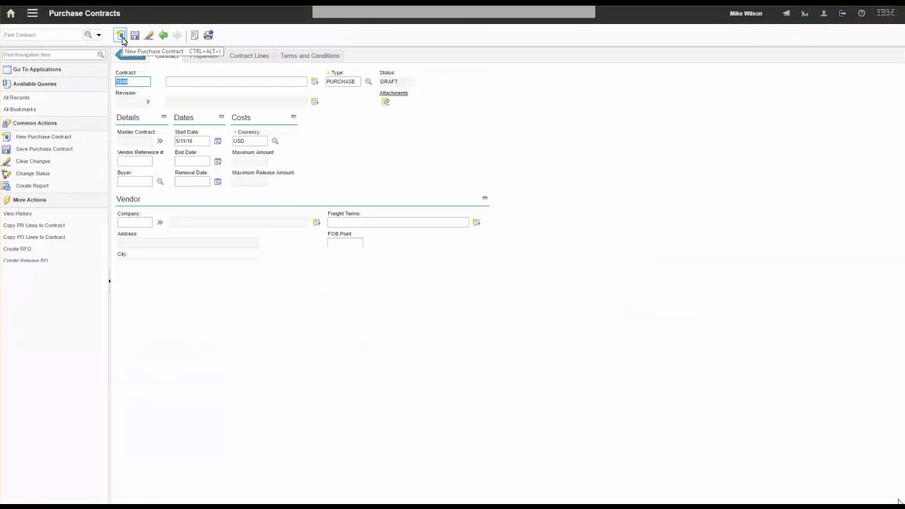
click(243, 82)
text(Annual Service )
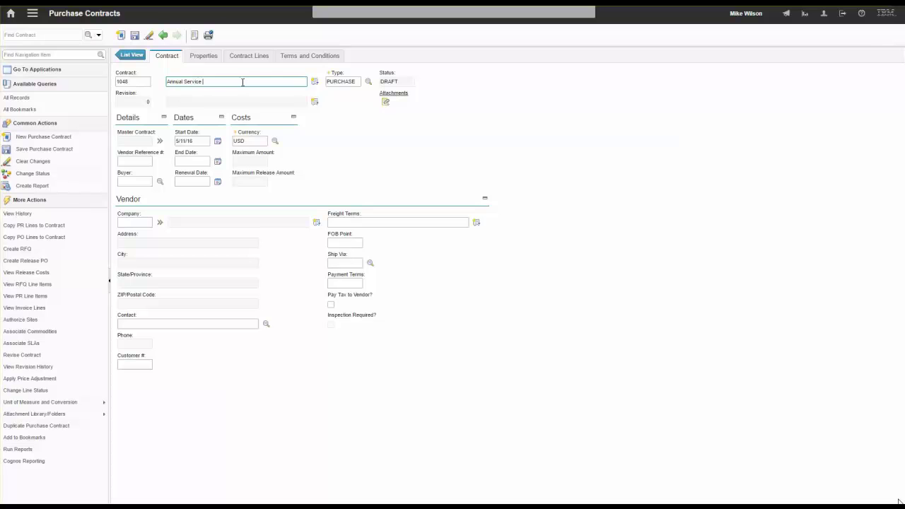
text(Agreement)
Set the contract's start date 5/1/16, end date 5/1/17, renewal date 4/1/17 and vendor CMC, and allow release creation in its properties
click(185, 140)
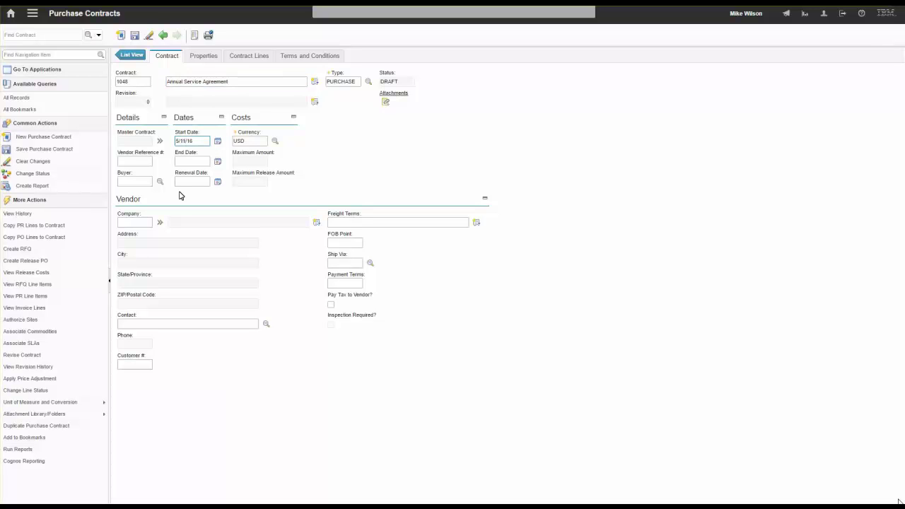
key(Tab)
text(5/1/17)
key(Tab)
text(4/1/17)
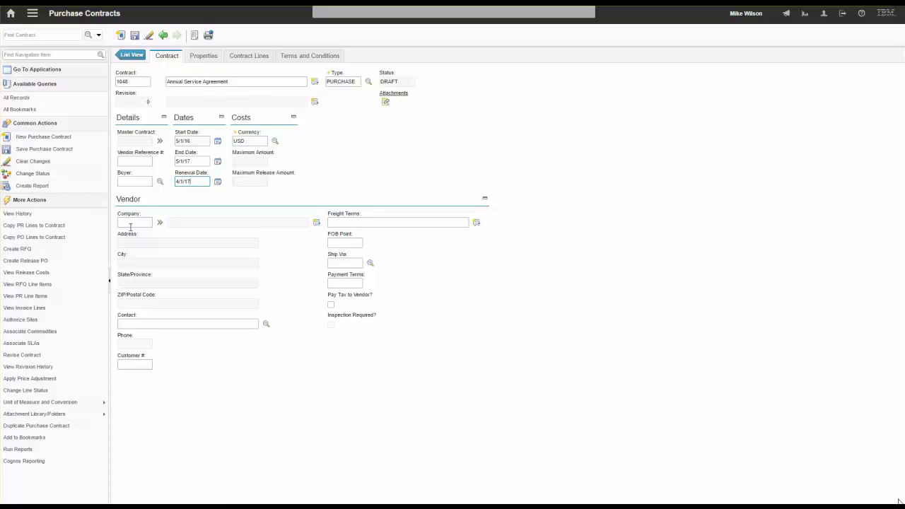
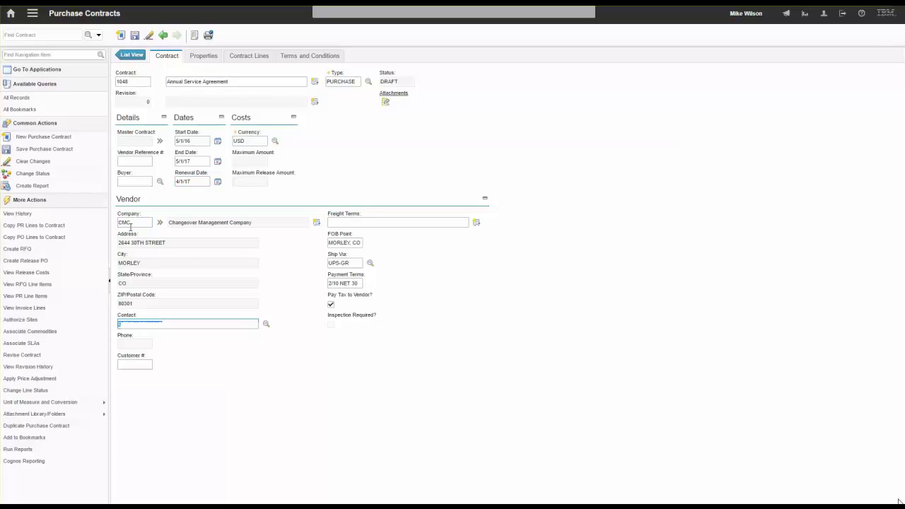
click(206, 55)
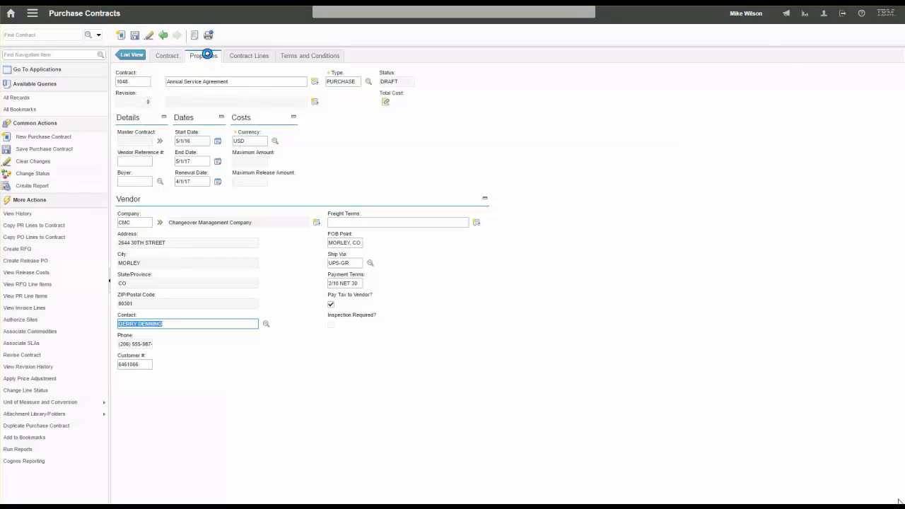
click(121, 162)
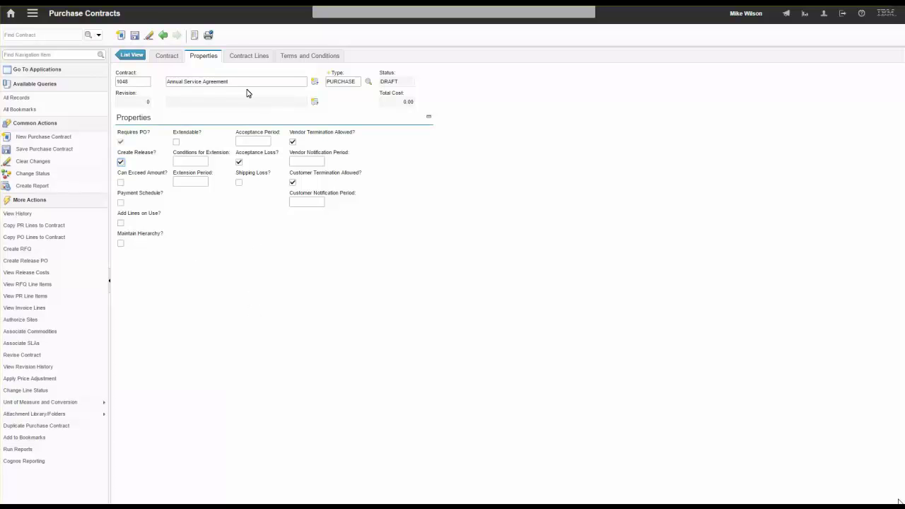
Add a contract line of type Service with the description "Electrical"
click(249, 57)
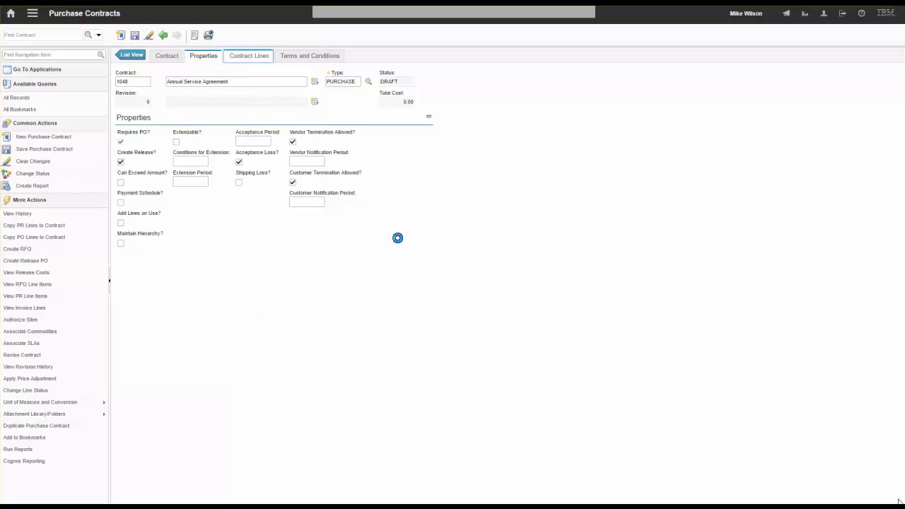
key(ctrl+shift+n)
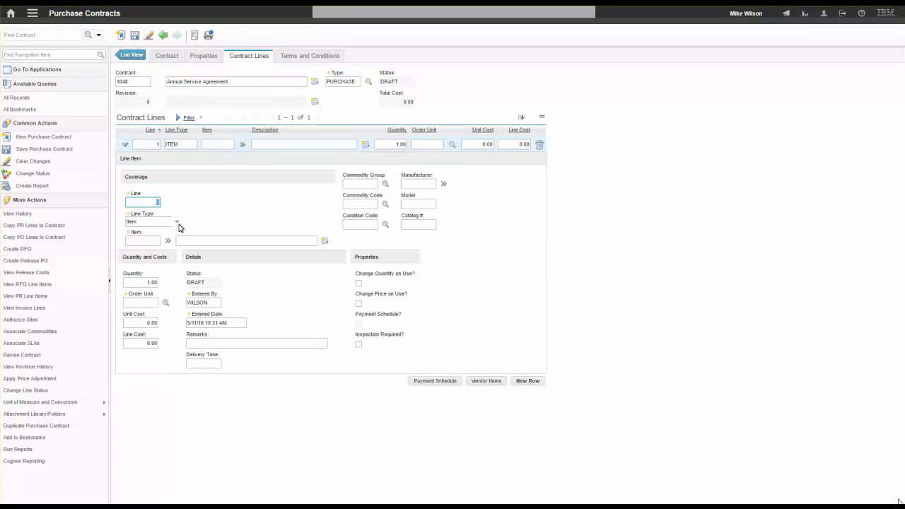
click(178, 223)
click(168, 255)
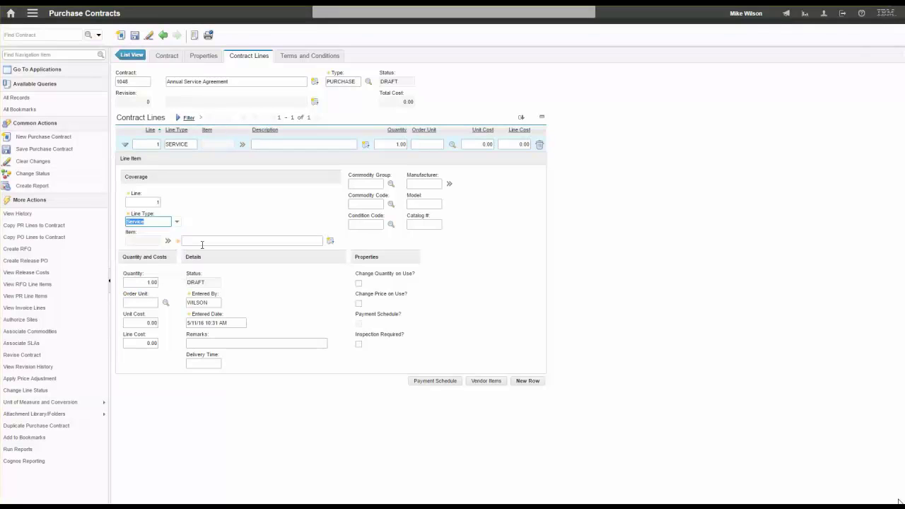
click(202, 244)
text(Elee)
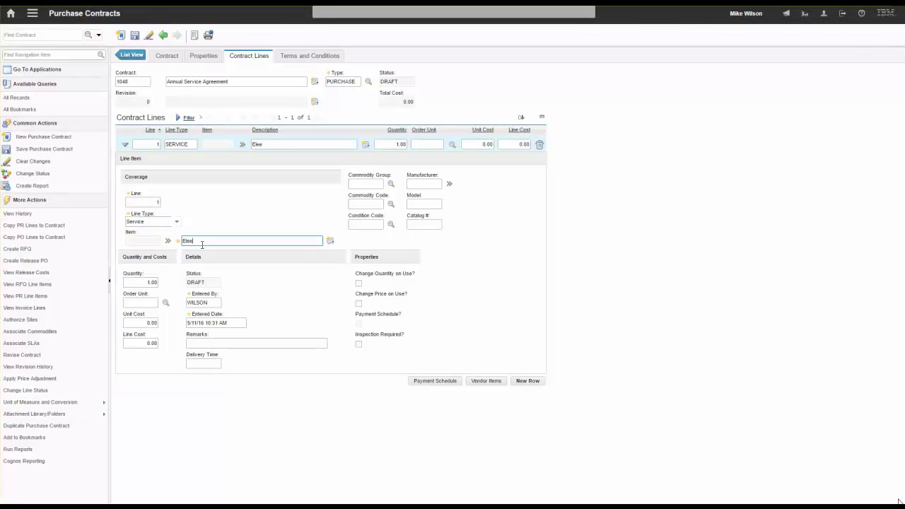
key(BackSpace)
text(lectrical)
Give the Electrical line order unit HOURS and unit cost 75, and allow its quantity to change on use
click(142, 304)
text(hour)
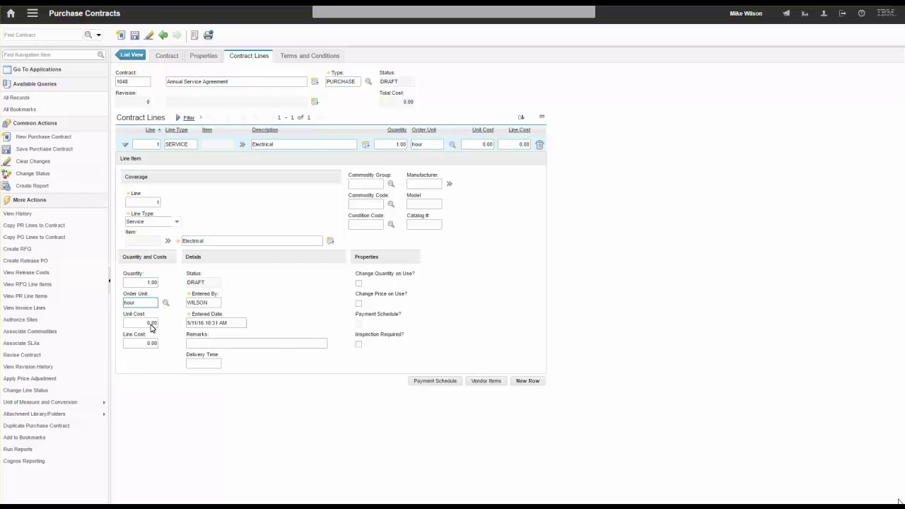
click(151, 325)
text(75)
key(Tab)
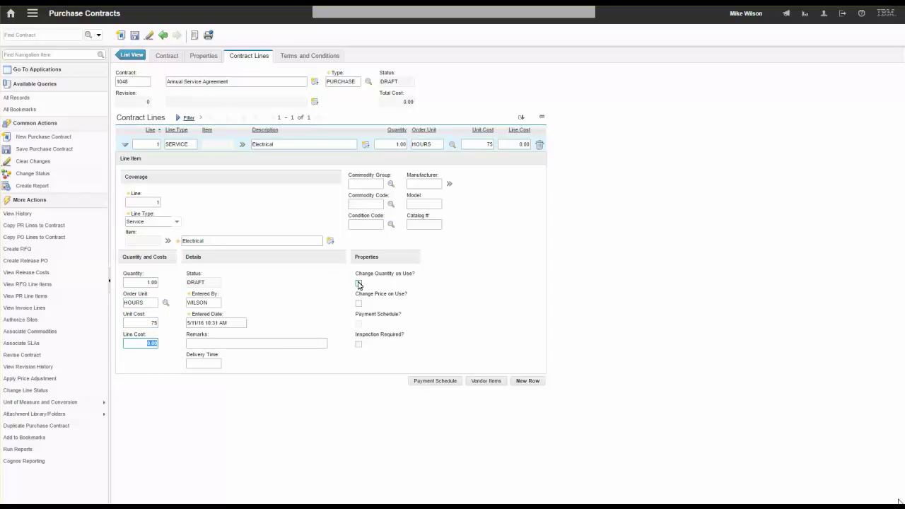
click(359, 284)
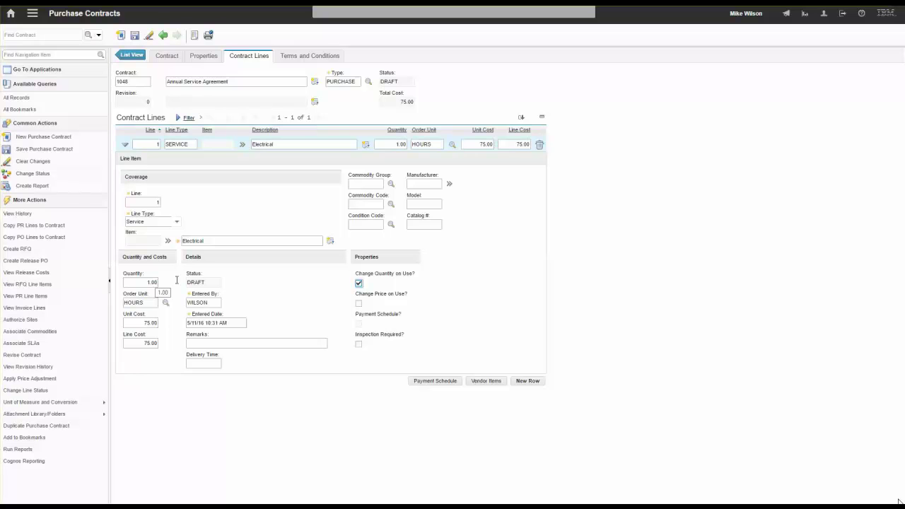
Add a second contract line of type Service with the description "Mechanical"
click(539, 382)
click(174, 237)
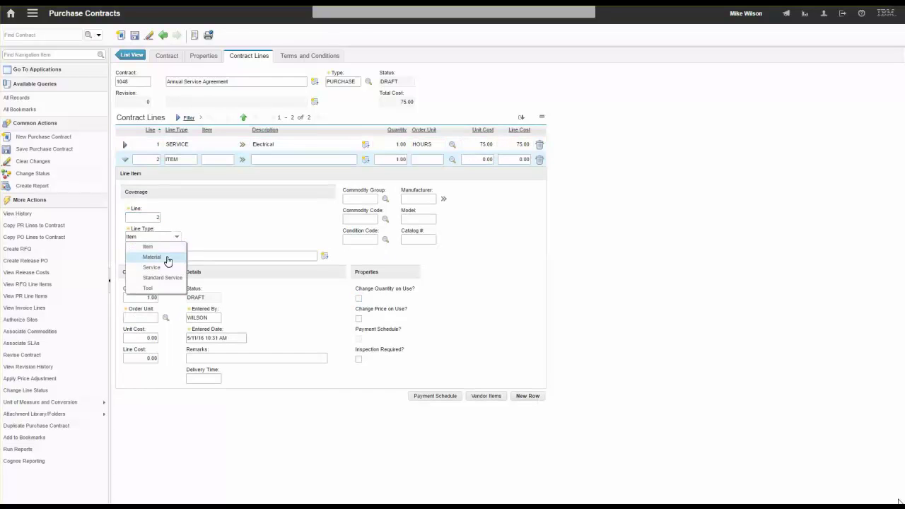
click(170, 268)
text(Mechanical)
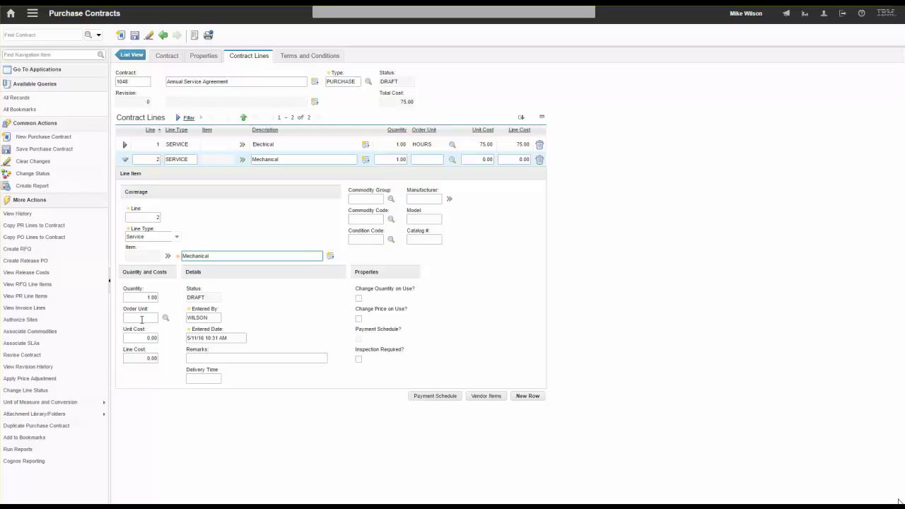
Give the Mechanical line order unit HOURS and unit cost 65, allow quantity change on use, and save the contract
click(141, 319)
text(hour)
key(Tab)
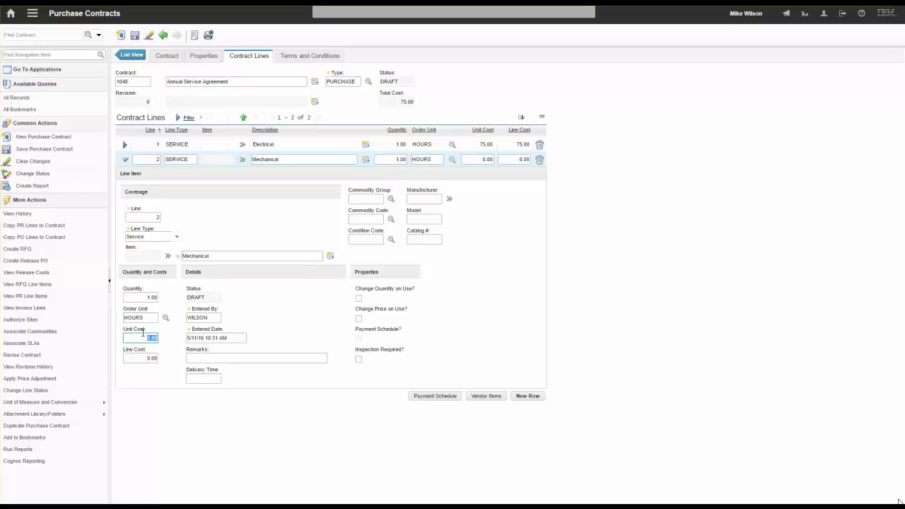
text(65)
click(359, 298)
click(135, 35)
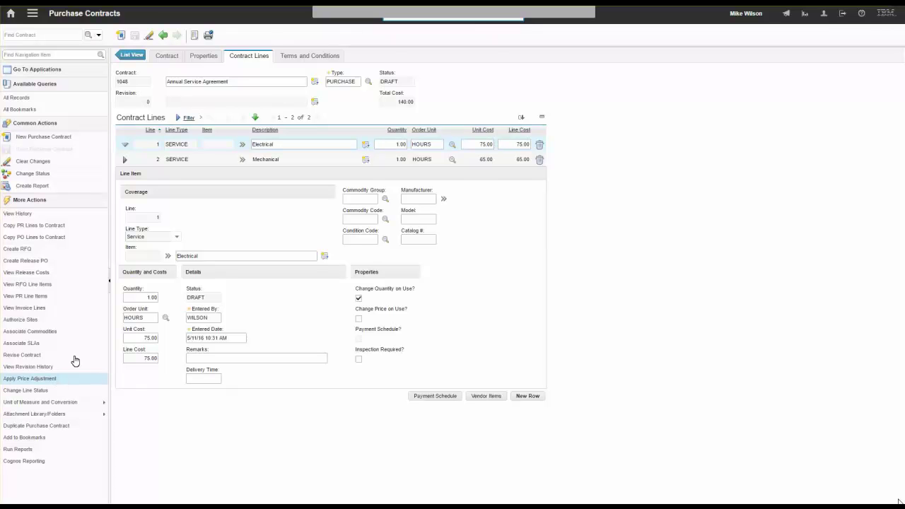
Add the inspection and acceptance, cancellations, and shipping, packaging and labeling terms to the contract
click(294, 61)
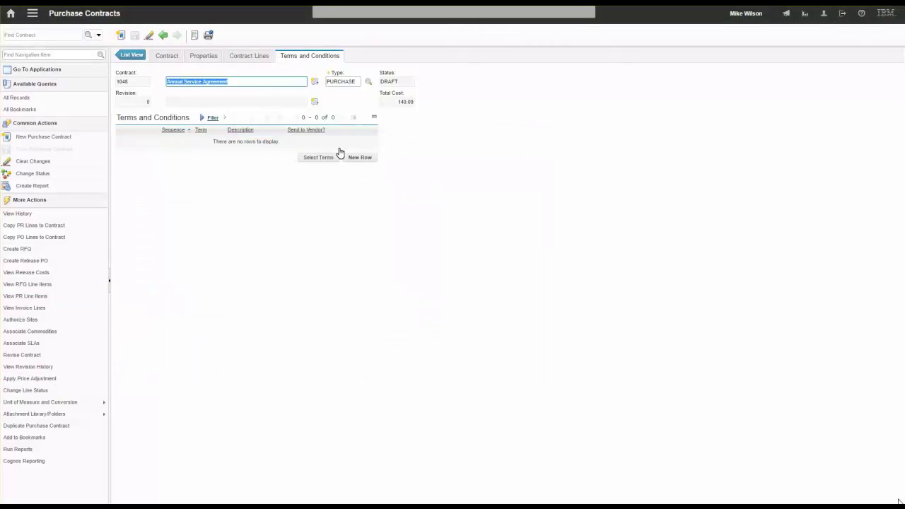
click(331, 157)
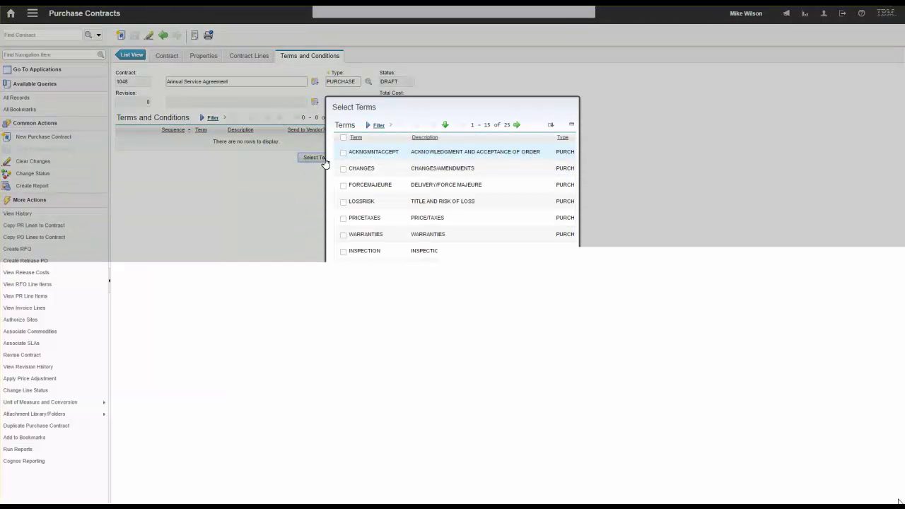
click(343, 333)
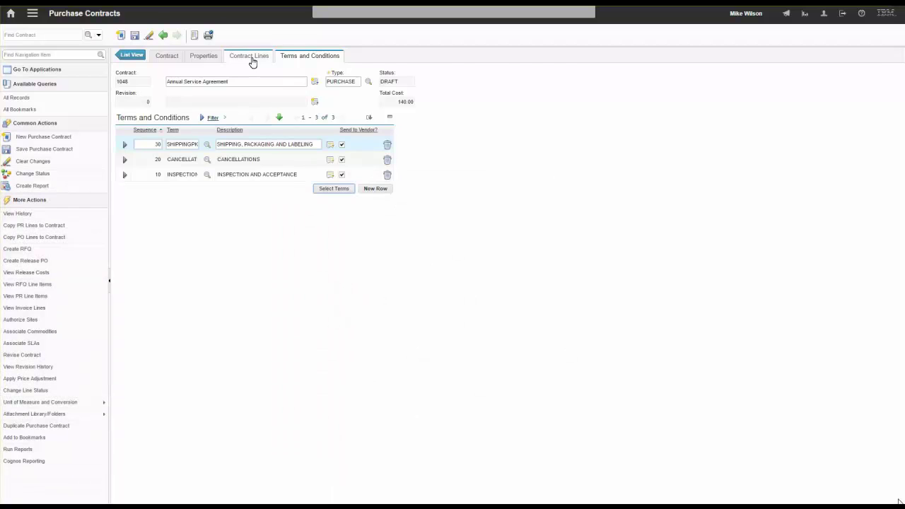
Authorize the BEDFORD site for the contract and set the contract's status to Approved
click(249, 56)
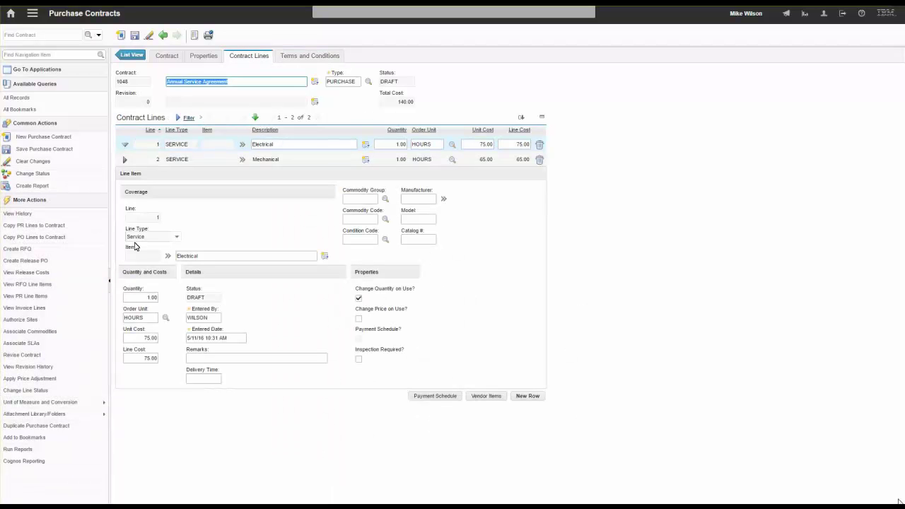
click(30, 324)
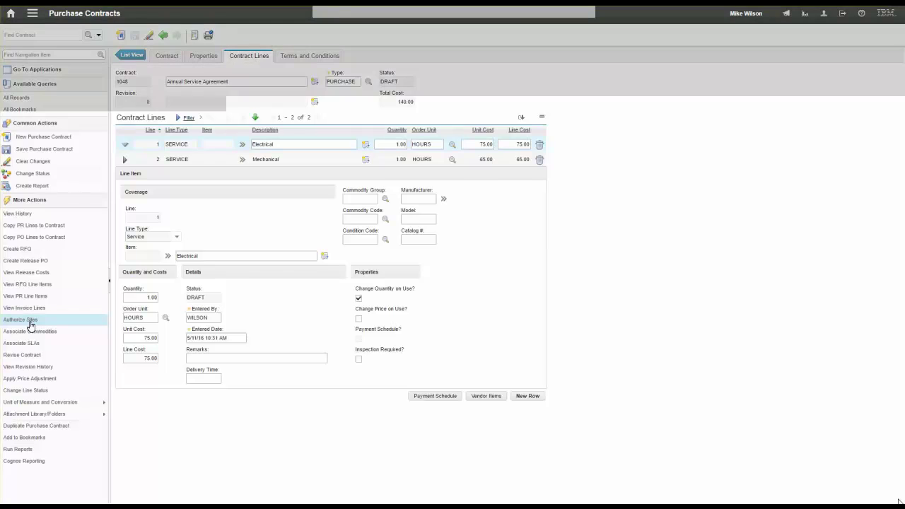
click(386, 282)
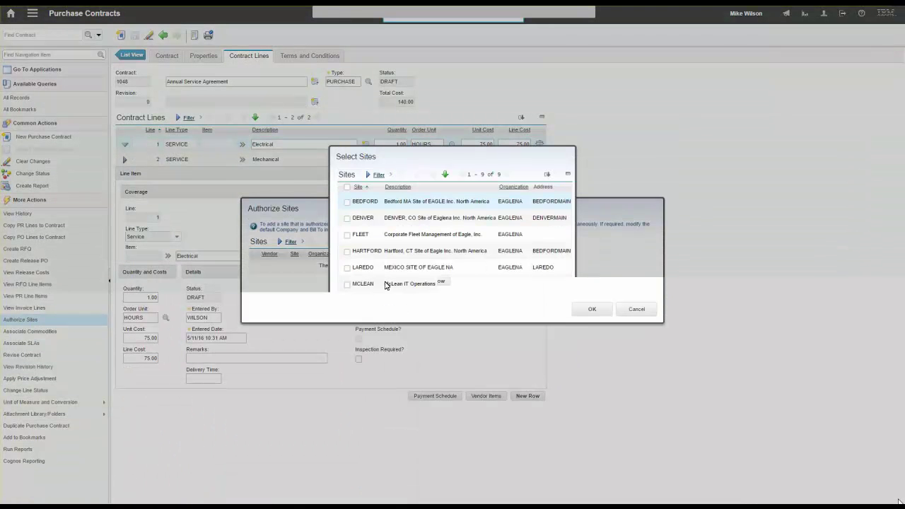
click(347, 203)
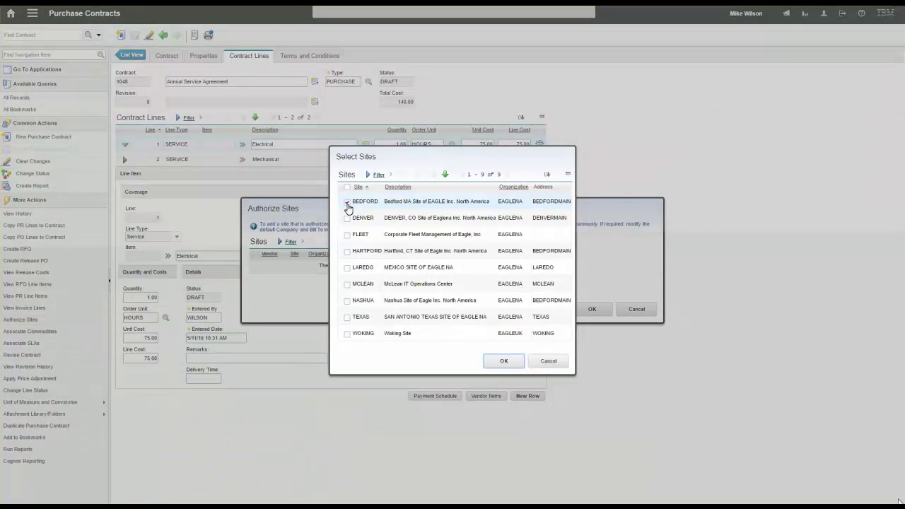
click(592, 309)
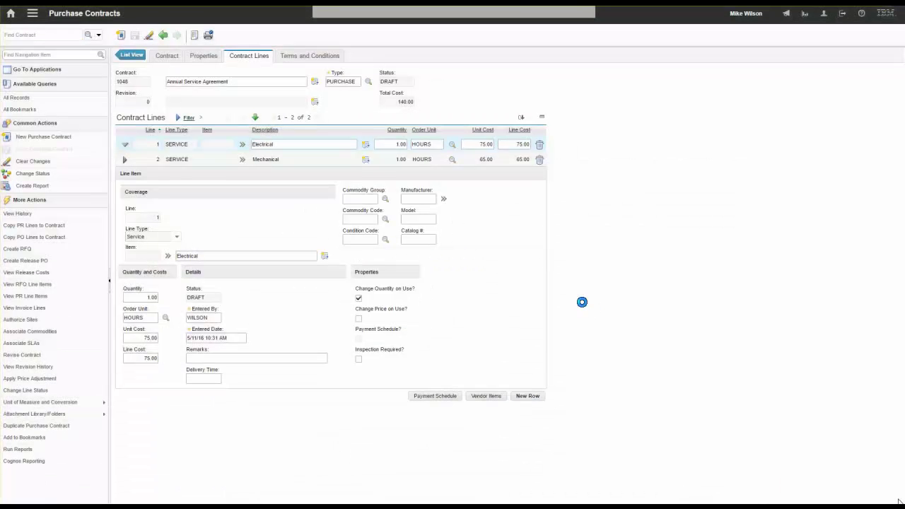
click(43, 176)
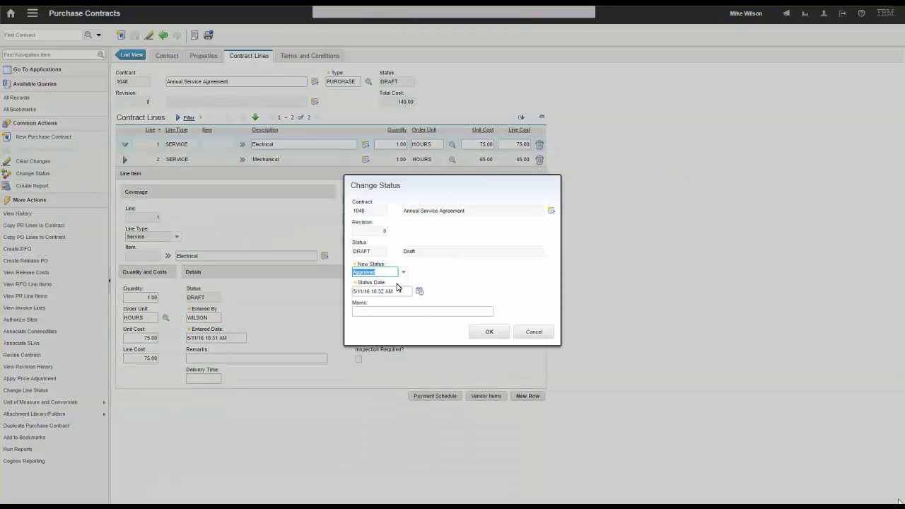
click(493, 332)
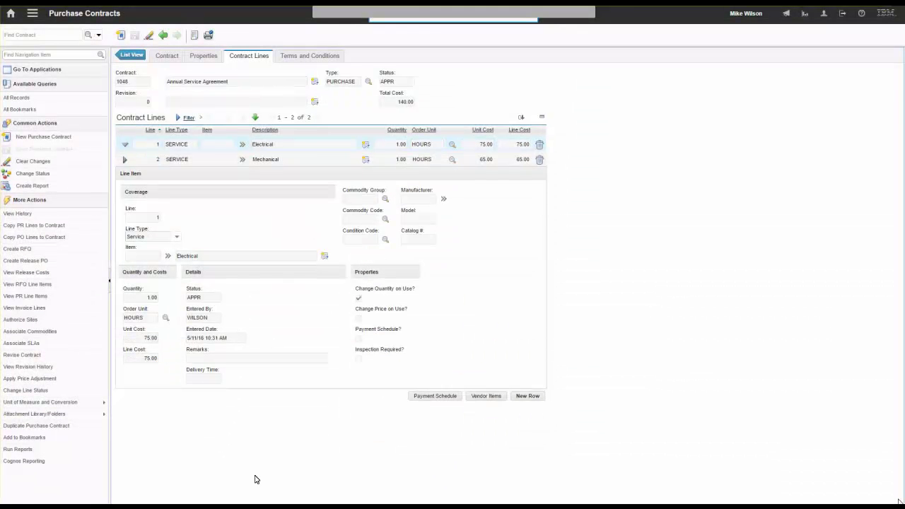
Start an autonumbered release PO from the contract, including the Electrical and Mechanical lines with a quantity of 4 each
click(28, 260)
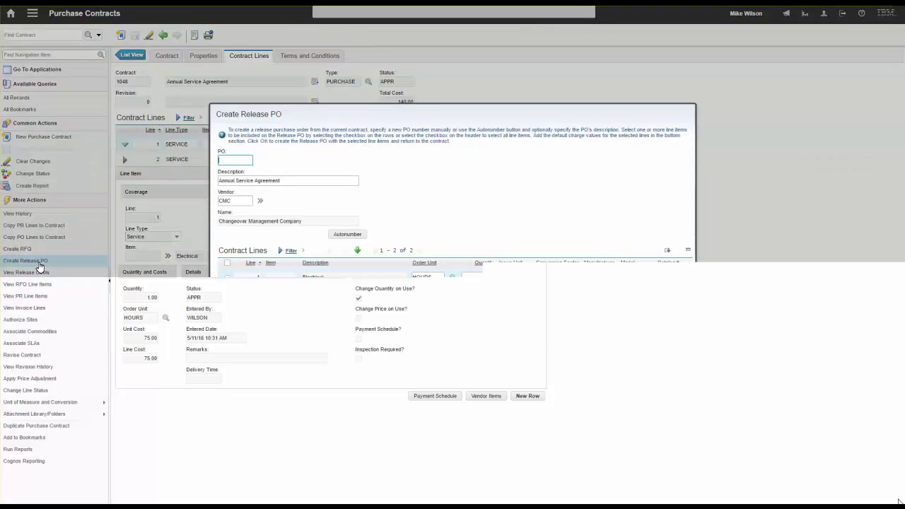
click(227, 263)
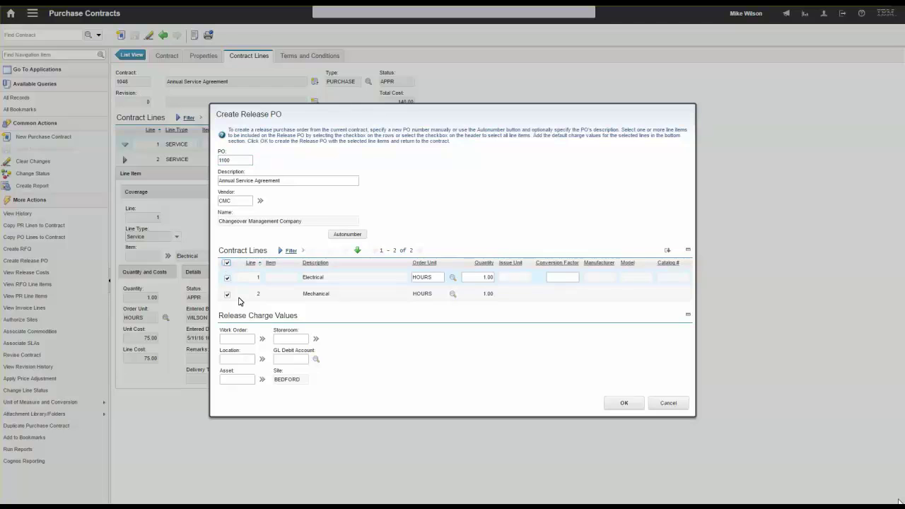
click(492, 277)
text(4)
key(Tab)
click(481, 294)
text(4)
click(440, 359)
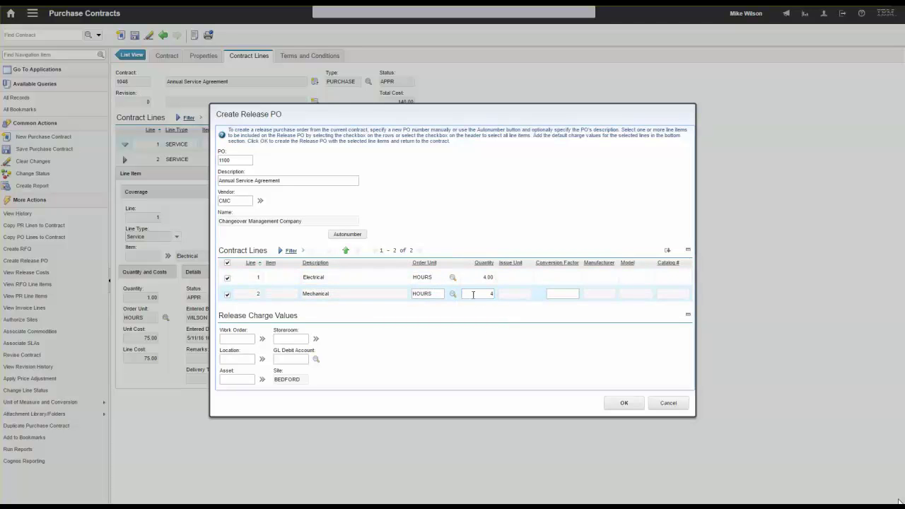
Charge the release PO to work order 1211 and create it
click(249, 340)
key(Tab)
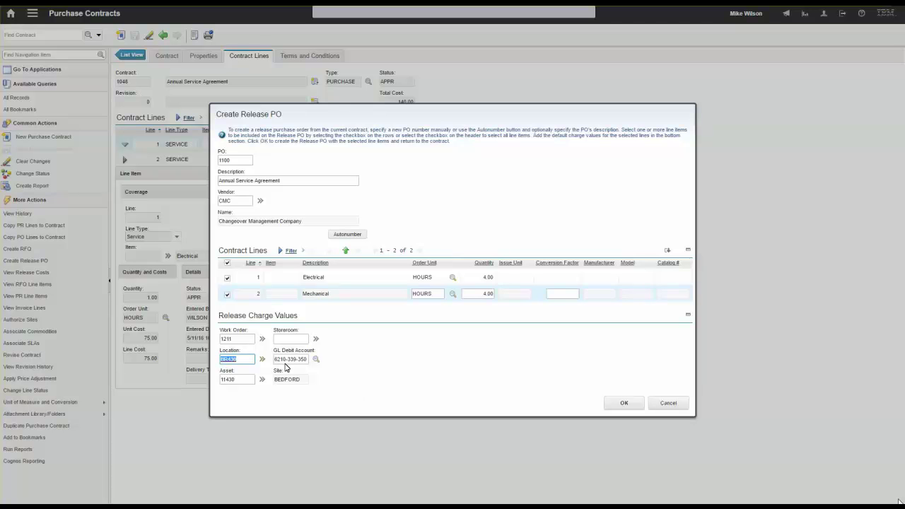
click(627, 405)
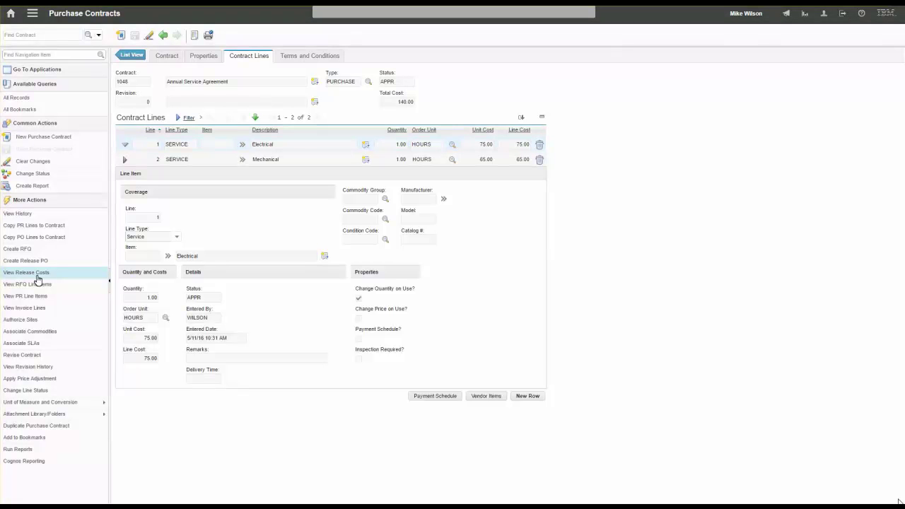
Review the contract's release costs and its maximum amount and maximum release amount fields
click(37, 277)
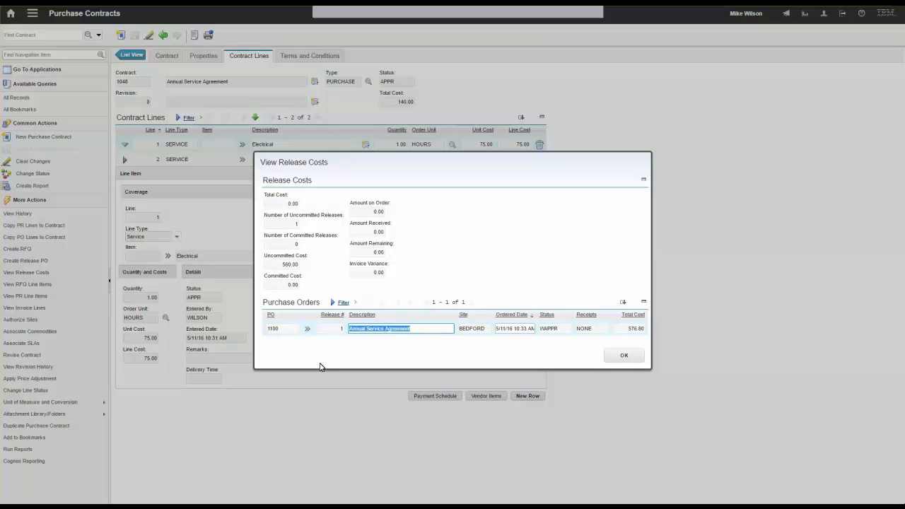
click(307, 330)
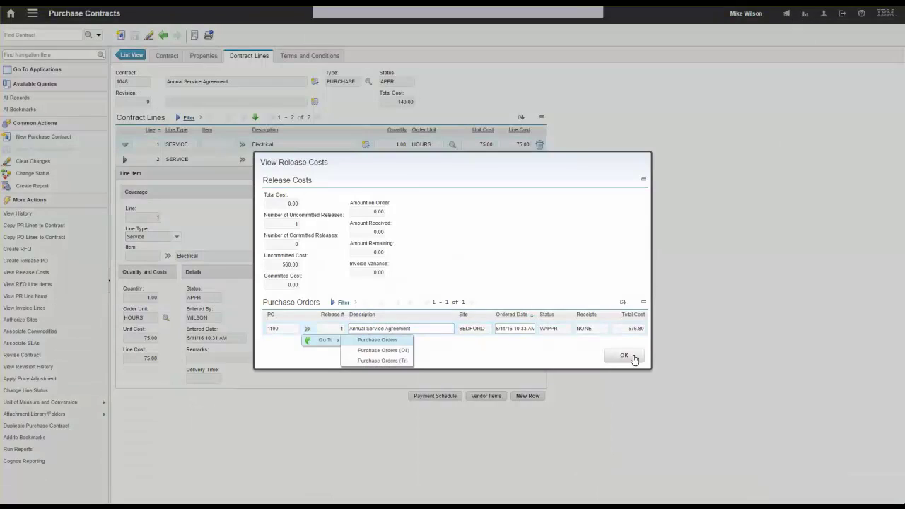
click(635, 358)
click(162, 55)
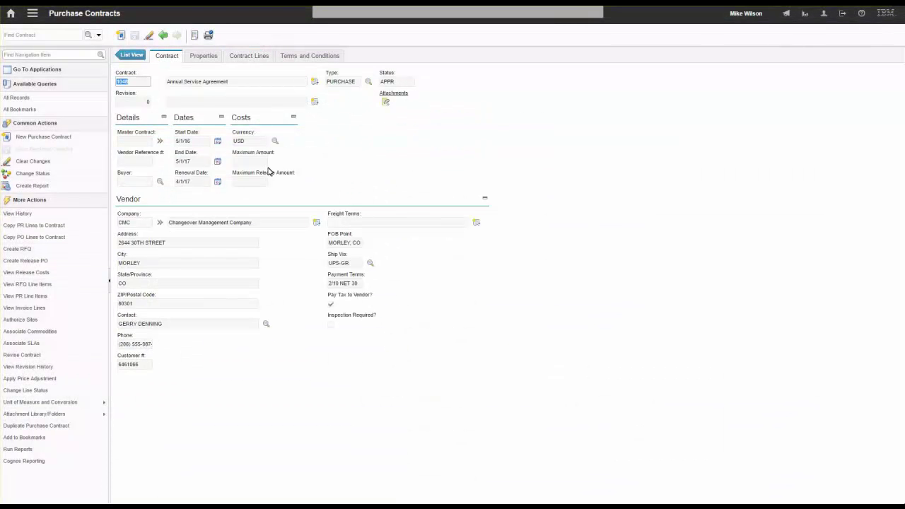
click(256, 163)
click(258, 182)
click(253, 185)
Go to the release PO from the contract's release costs and set its status to Approved
click(21, 273)
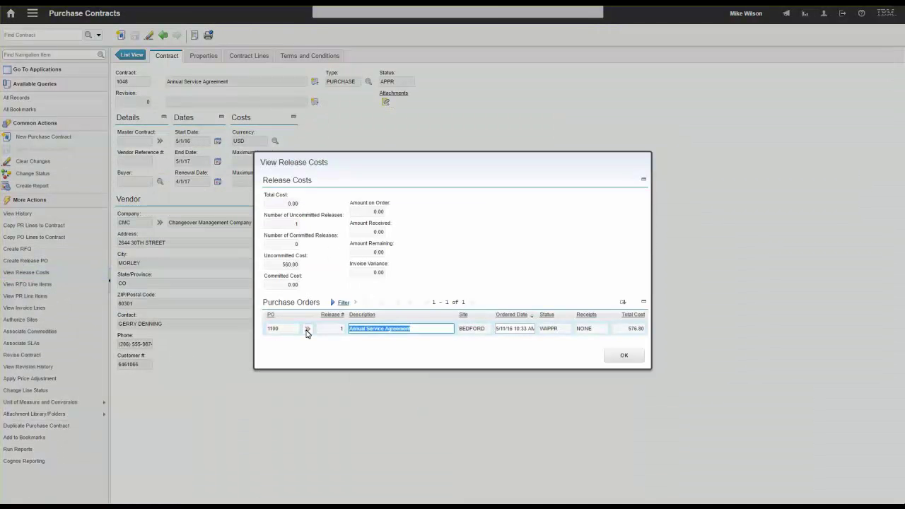
click(308, 331)
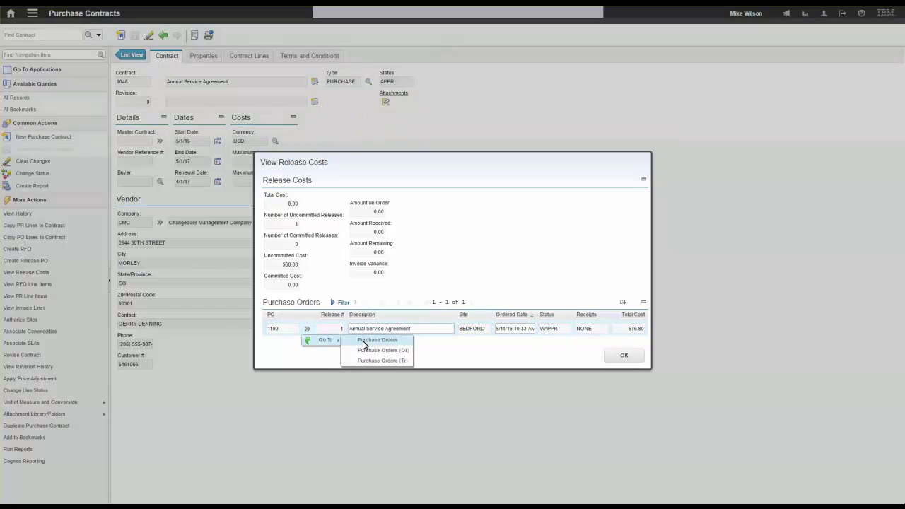
click(365, 343)
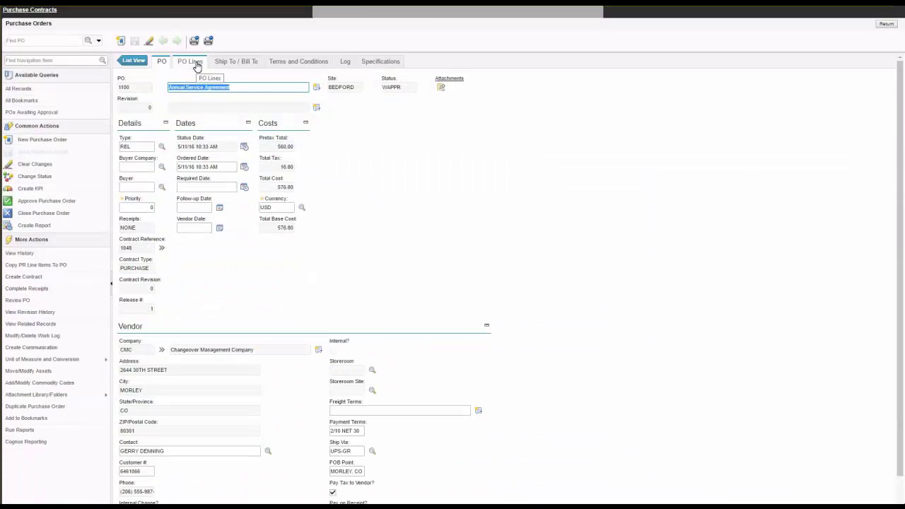
click(84, 201)
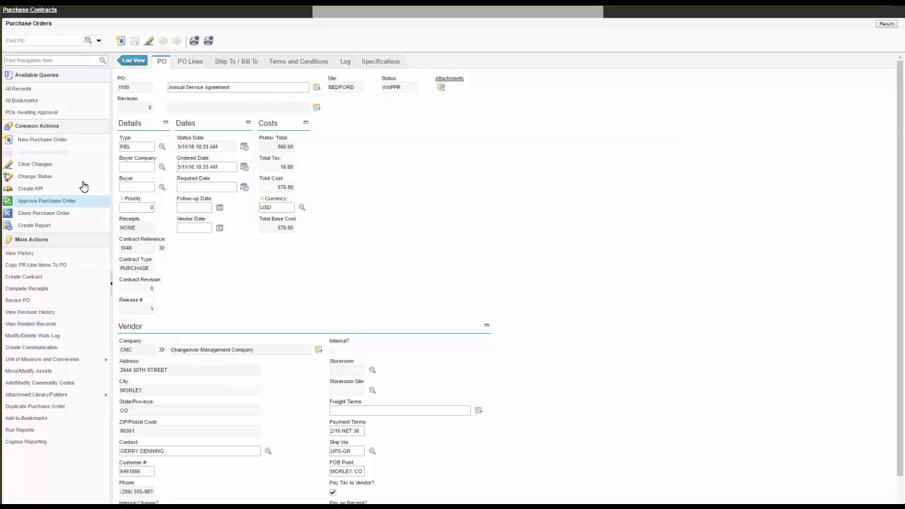
click(61, 202)
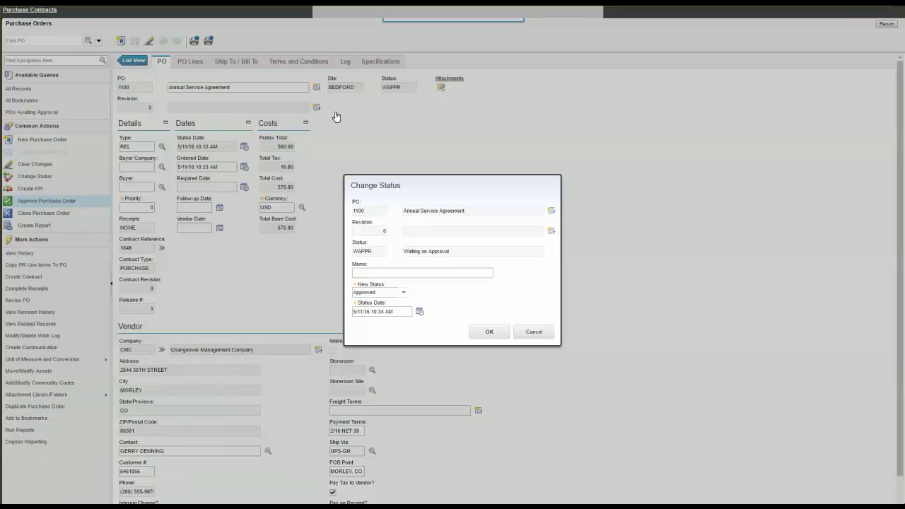
click(477, 334)
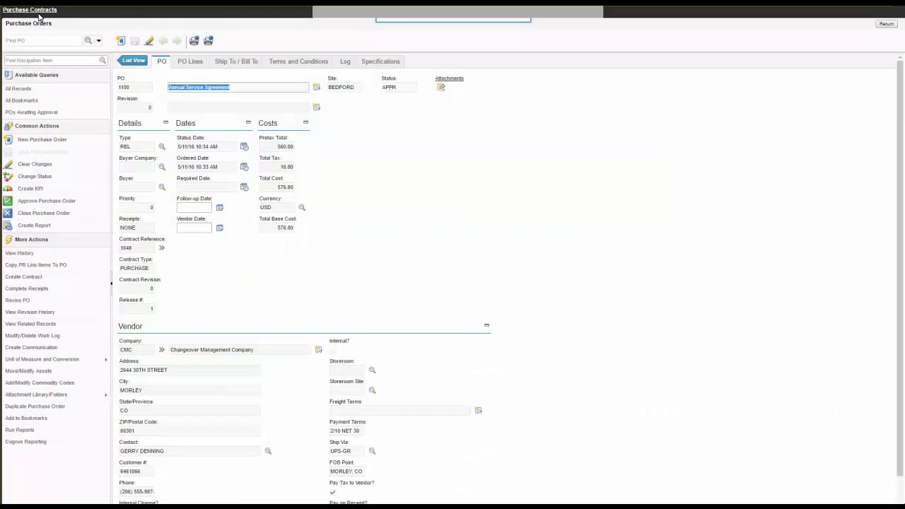
Return to the purchase contract and review its release costs with the PO approved
click(39, 10)
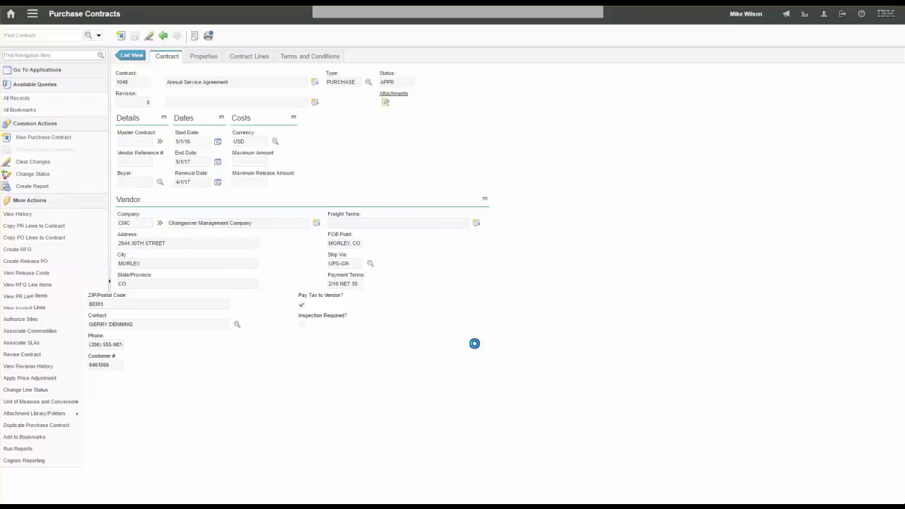
click(26, 273)
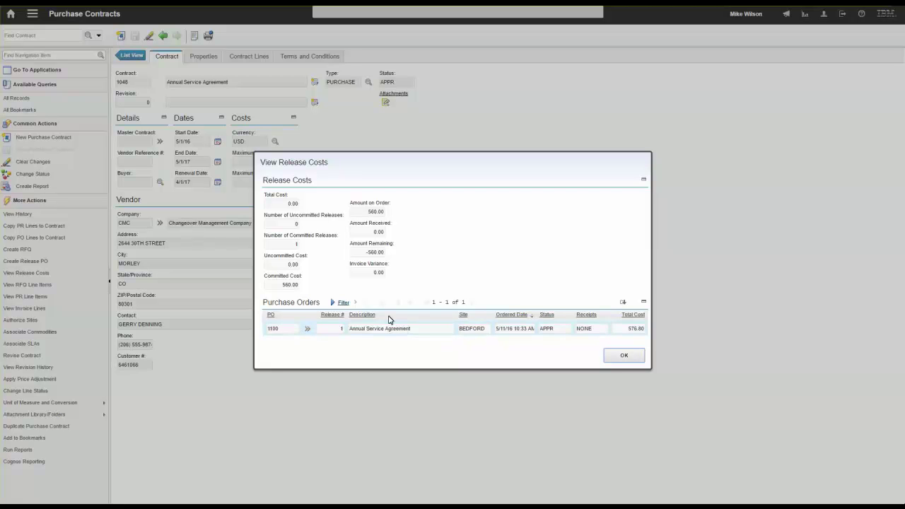
click(633, 357)
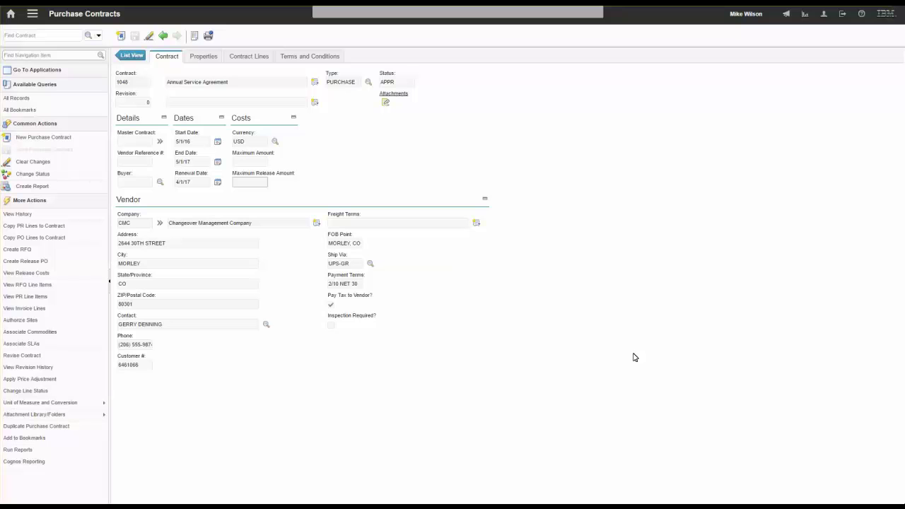
Find the approved release PO in the Receiving application and show its service receipts
click(56, 54)
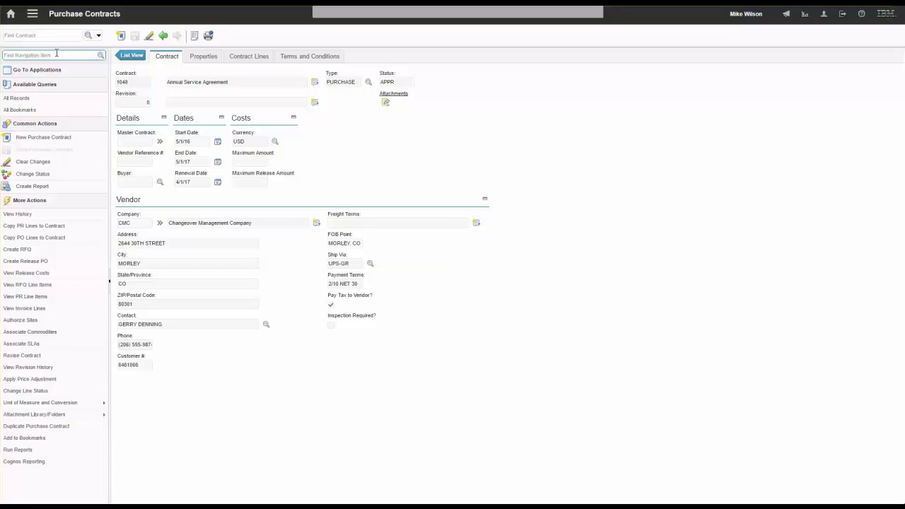
text(recei)
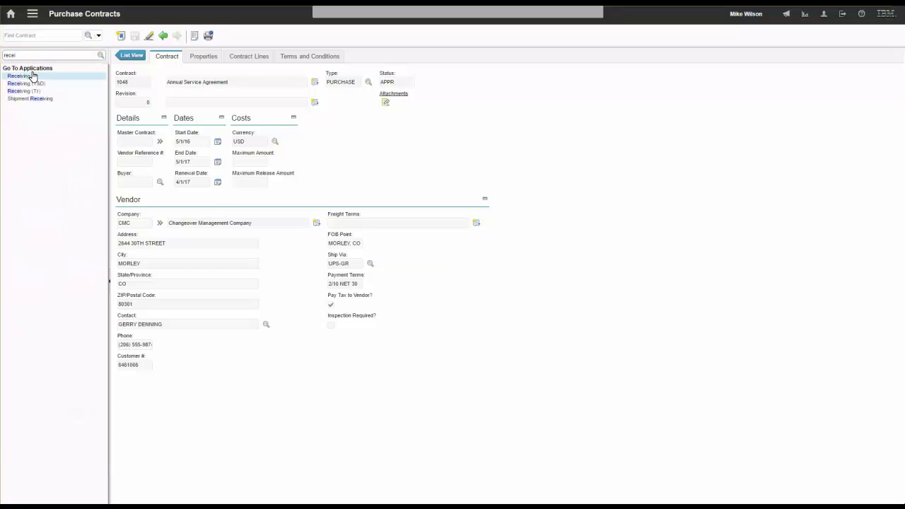
click(32, 75)
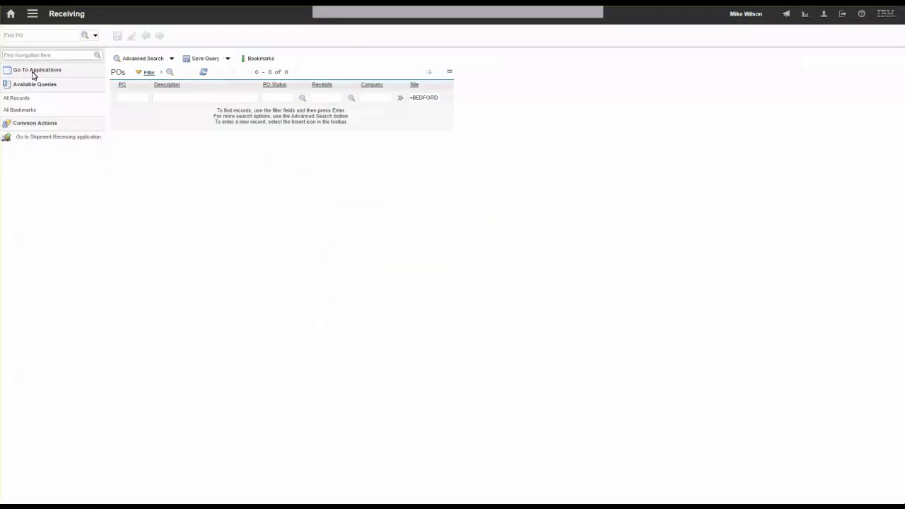
click(44, 34)
text(1100)
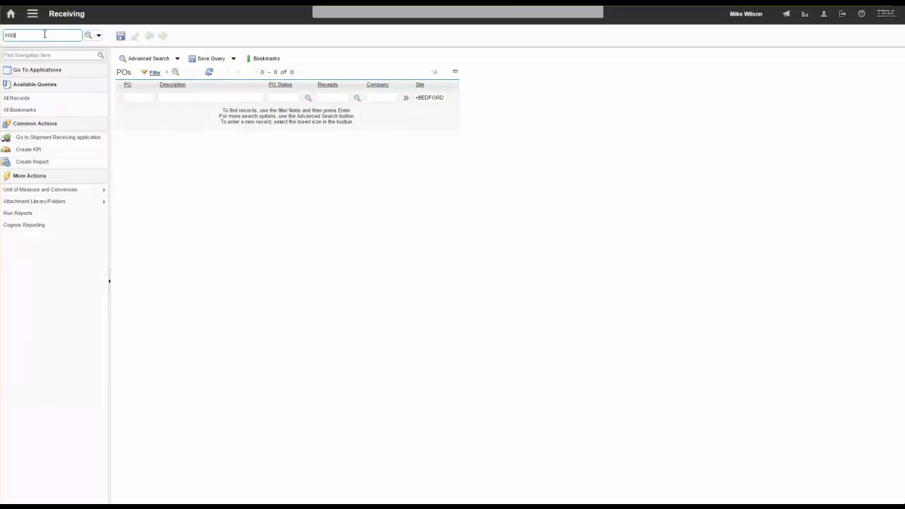
key(Return)
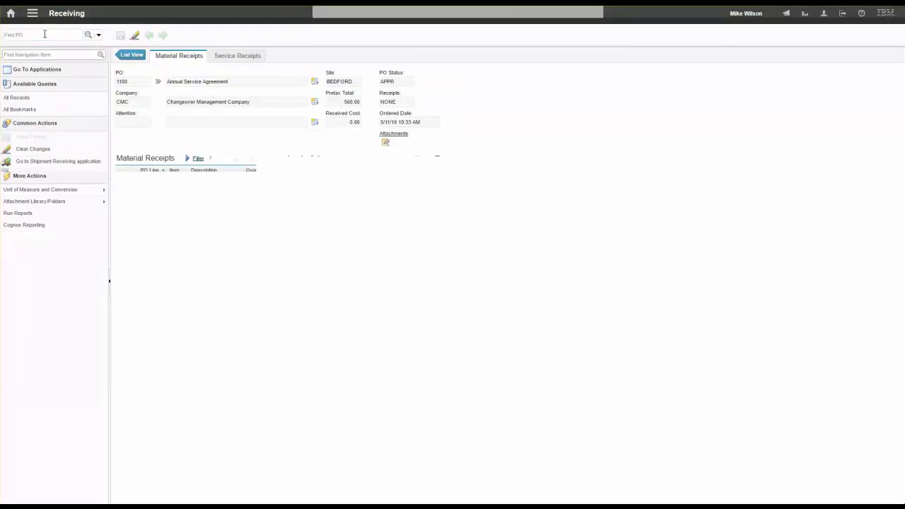
click(254, 56)
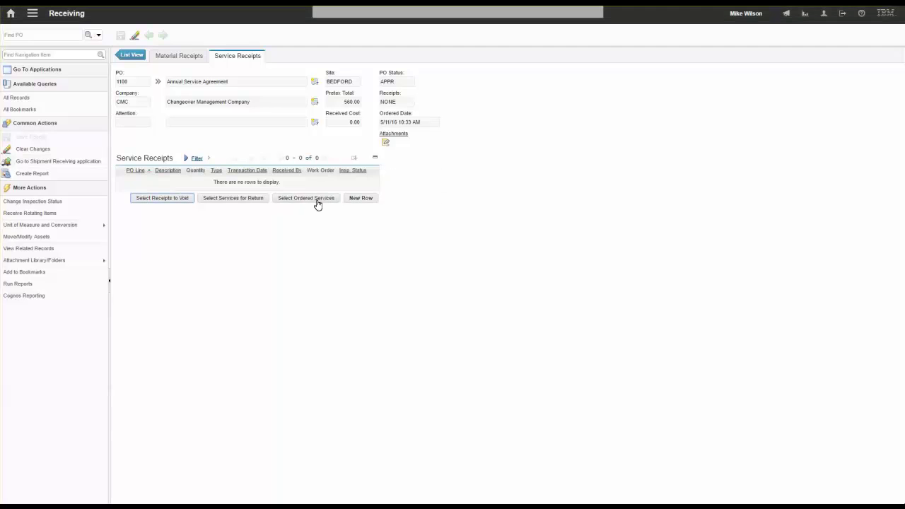
Receive the ordered Electrical and Mechanical services, with a remark on the Mechanical line naming who did the work, and save the receipt
click(317, 198)
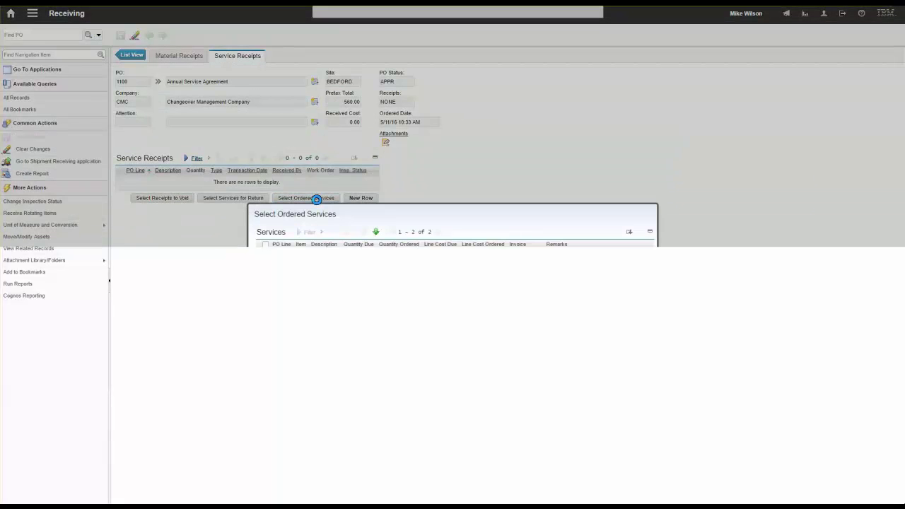
click(265, 259)
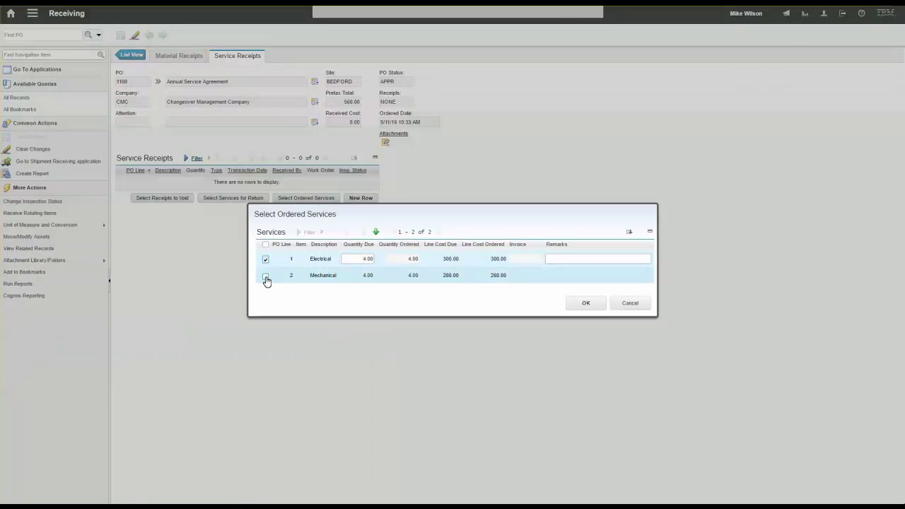
click(266, 277)
click(600, 275)
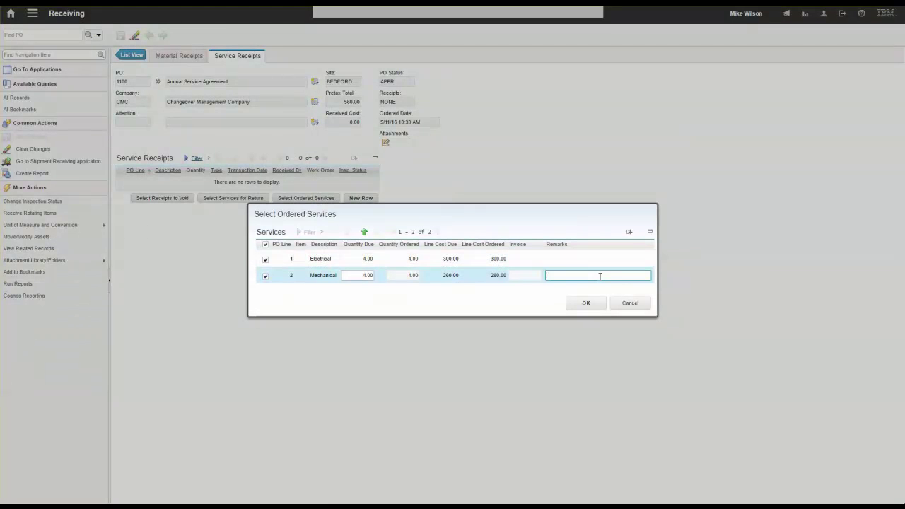
text(Dave did the work)
click(581, 306)
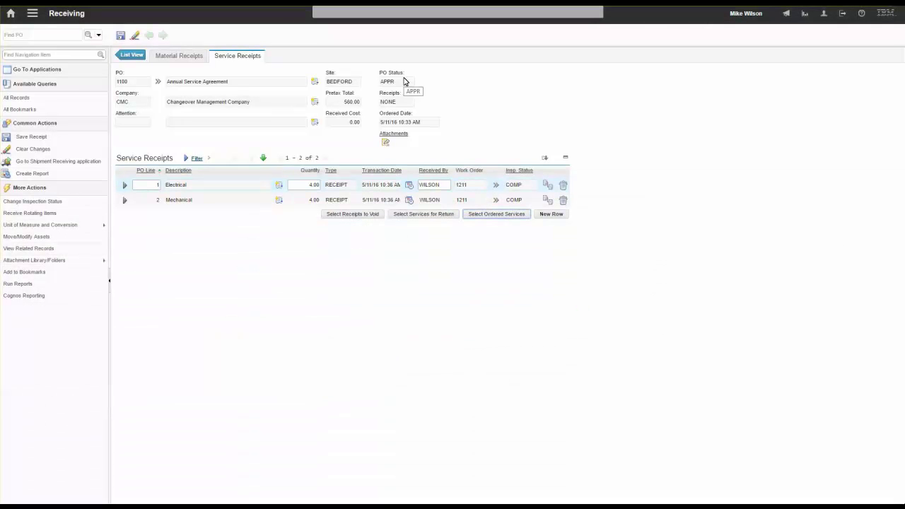
click(120, 35)
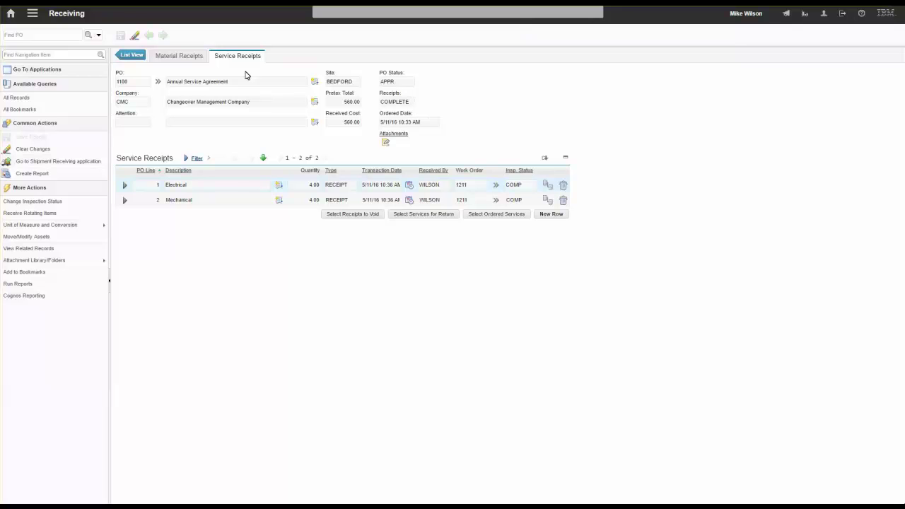
Reopen contract 1048 in Purchase Contracts and review its release costs with the services received
click(27, 55)
text(pu)
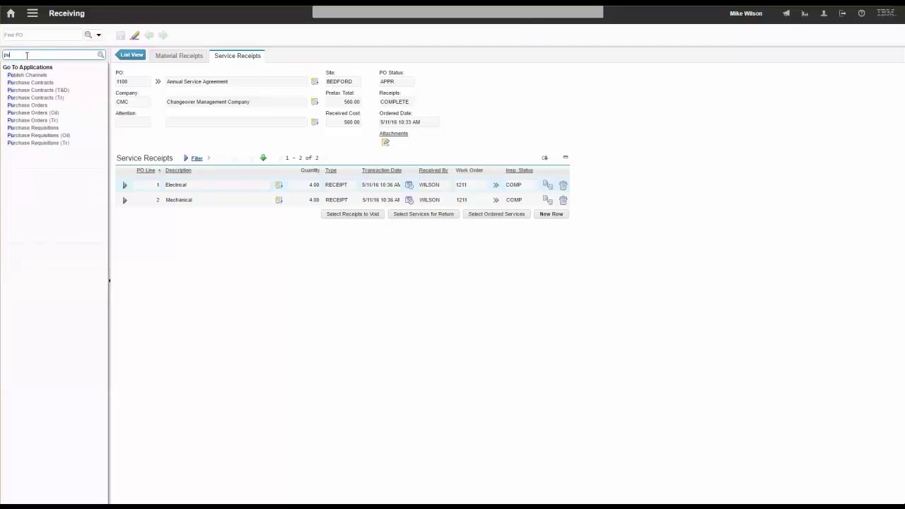
text(r)
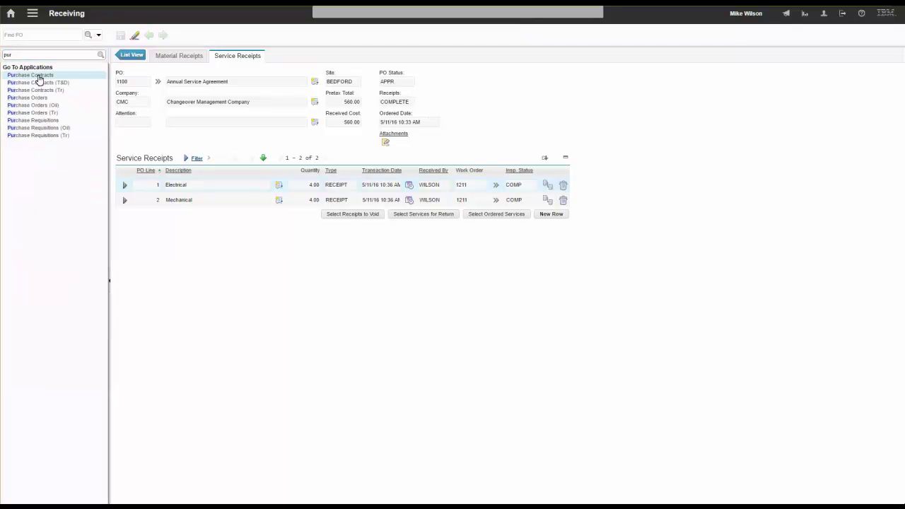
click(40, 76)
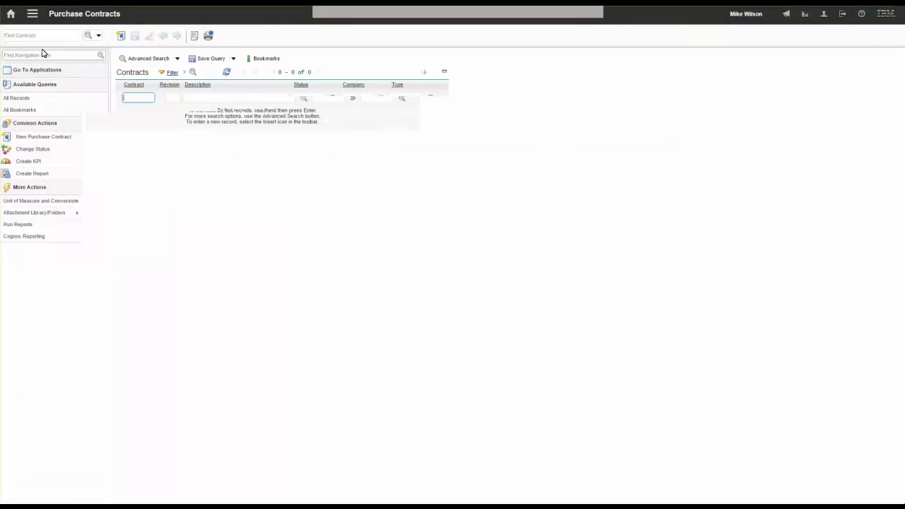
click(41, 37)
text(1048)
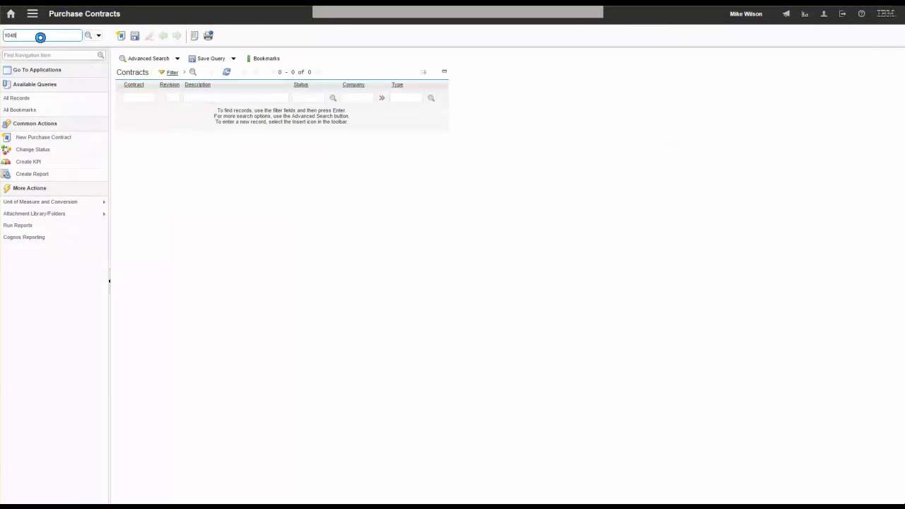
key(Return)
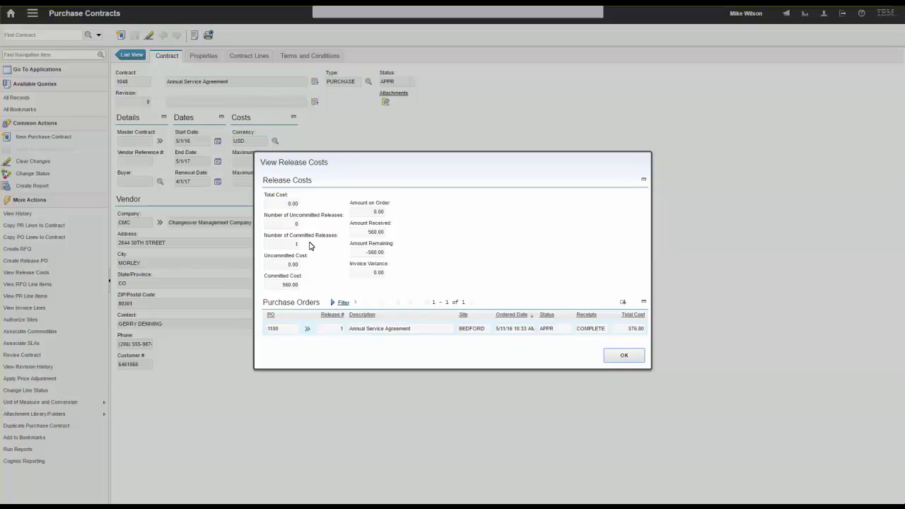
click(624, 358)
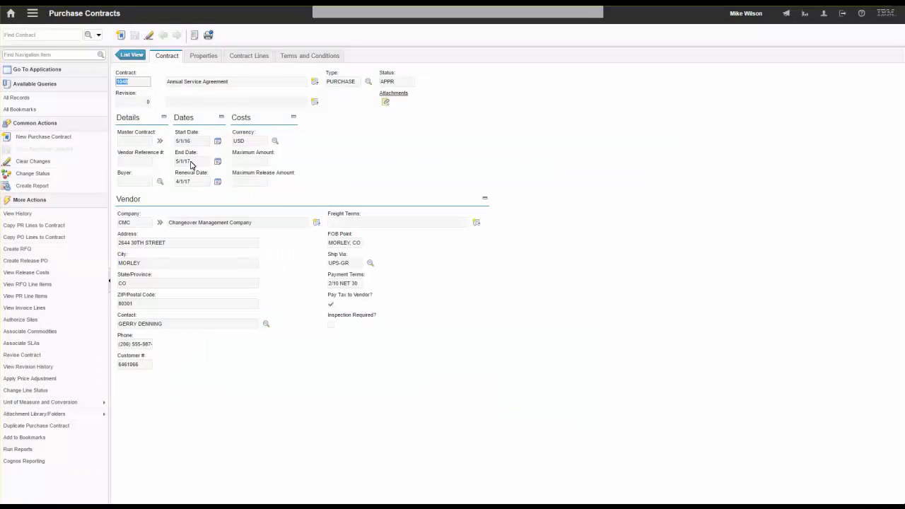
Examine the service actuals of the Centrifugal Pump Service- 12 Month work order in Work Order Tracking, including the Electrical line's long description
click(63, 56)
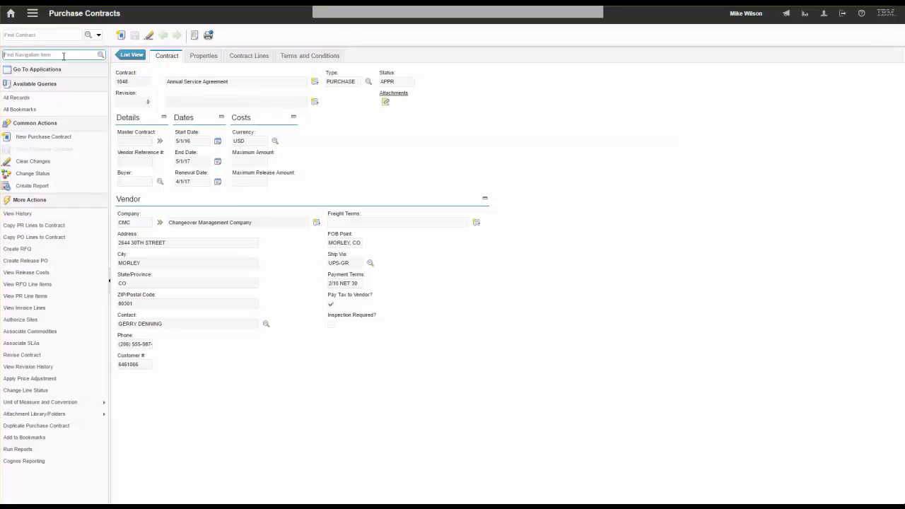
text(work)
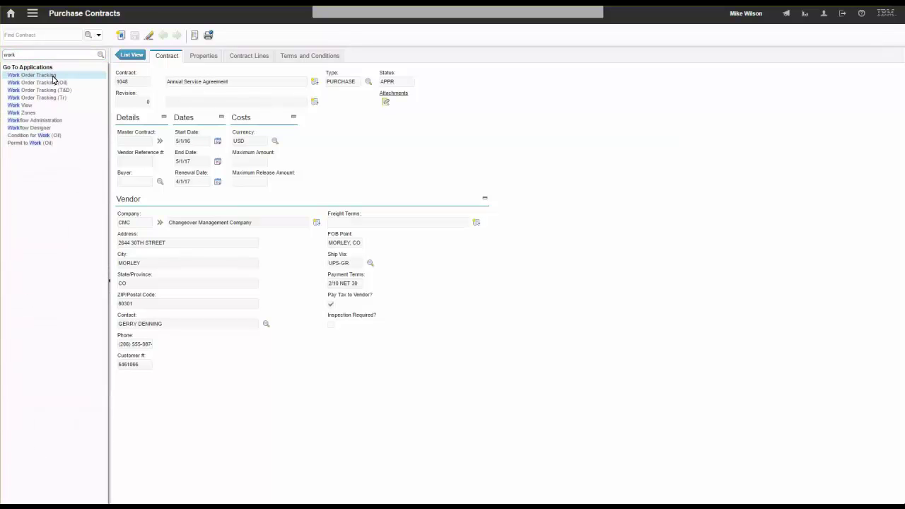
click(53, 76)
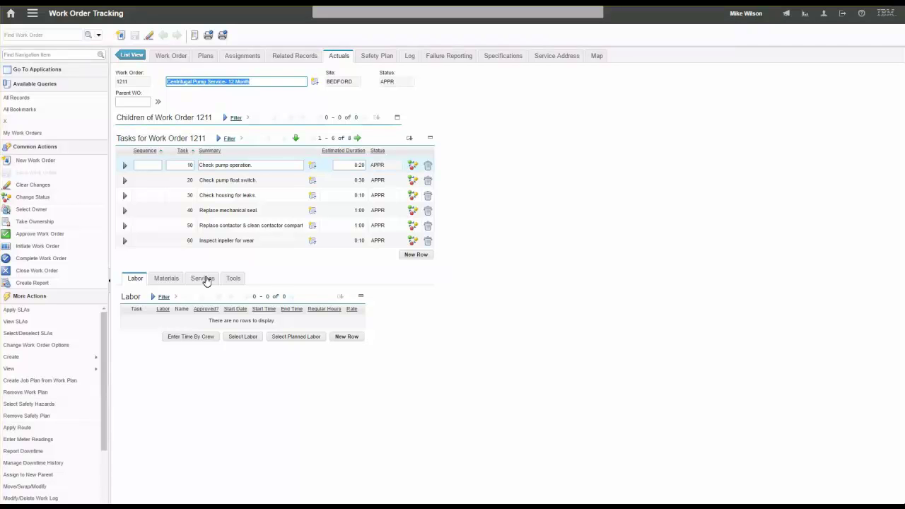
click(204, 280)
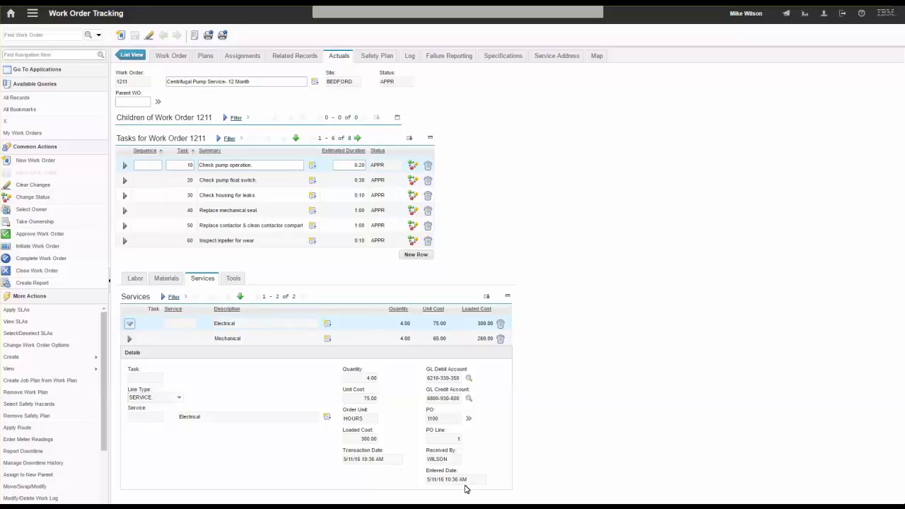
click(326, 420)
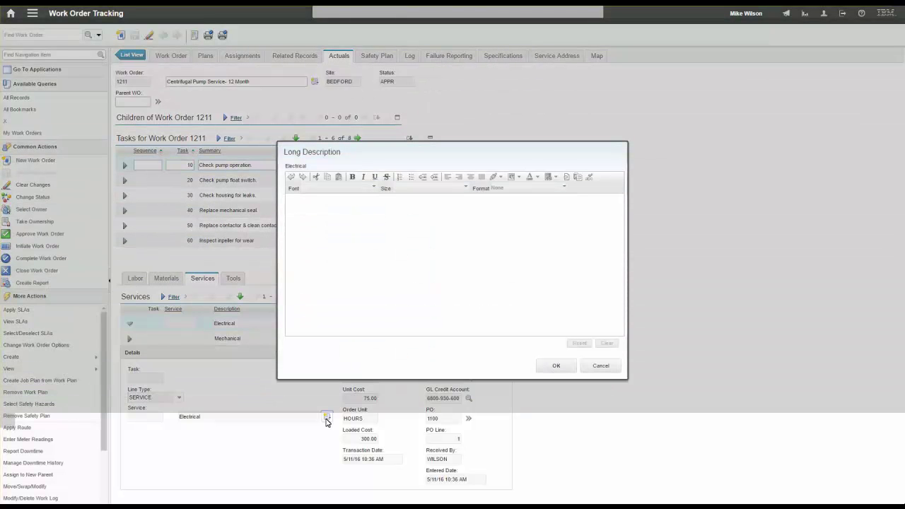
key(Escape)
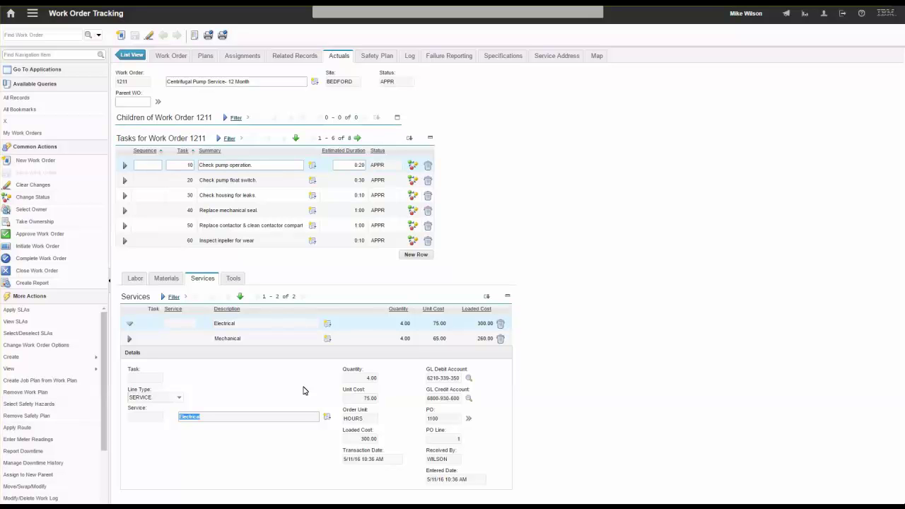
Create a new invoice in the Invoices application and reference the release PO by entering its number
click(33, 54)
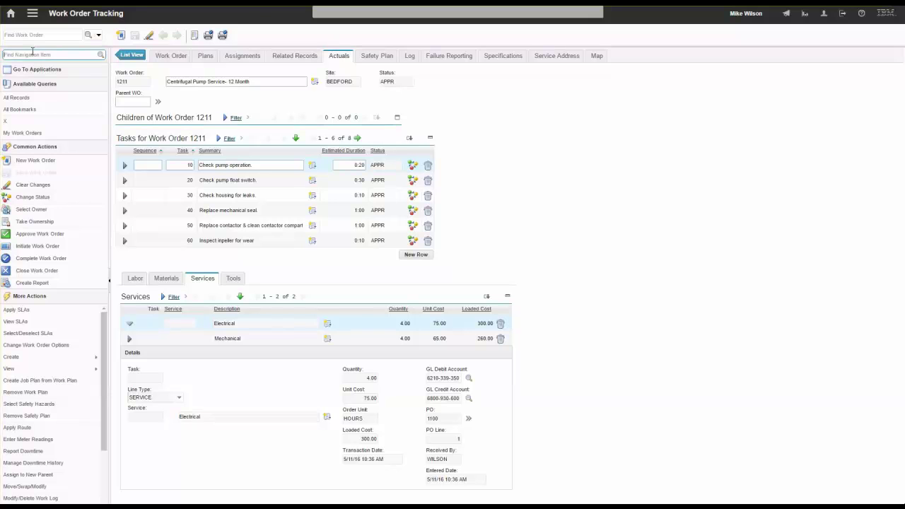
text(invoice)
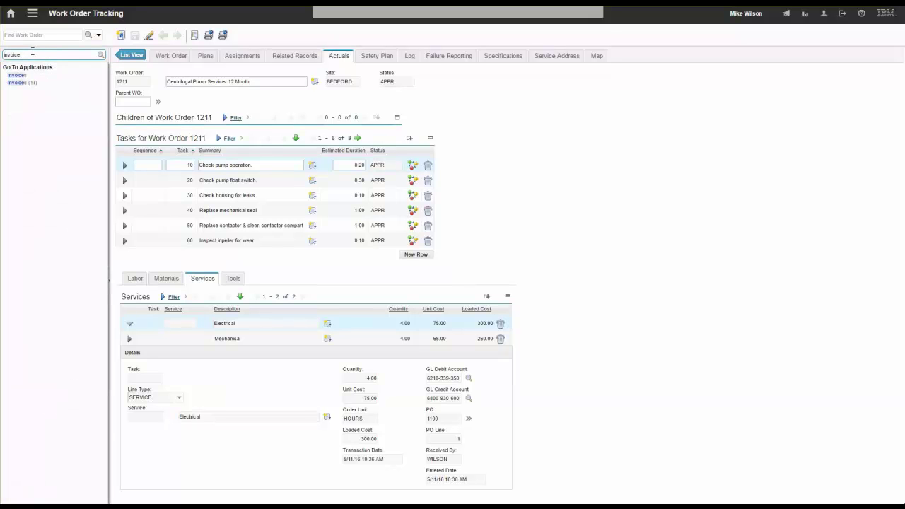
click(14, 75)
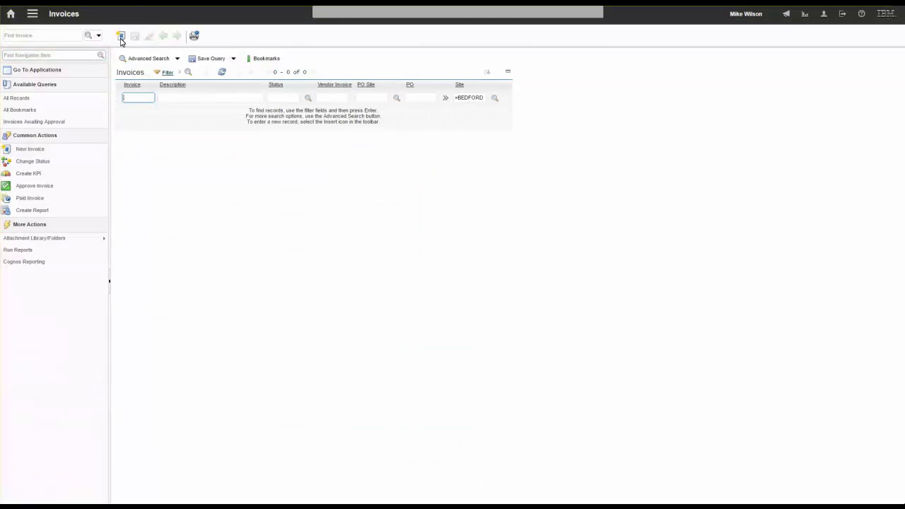
click(120, 37)
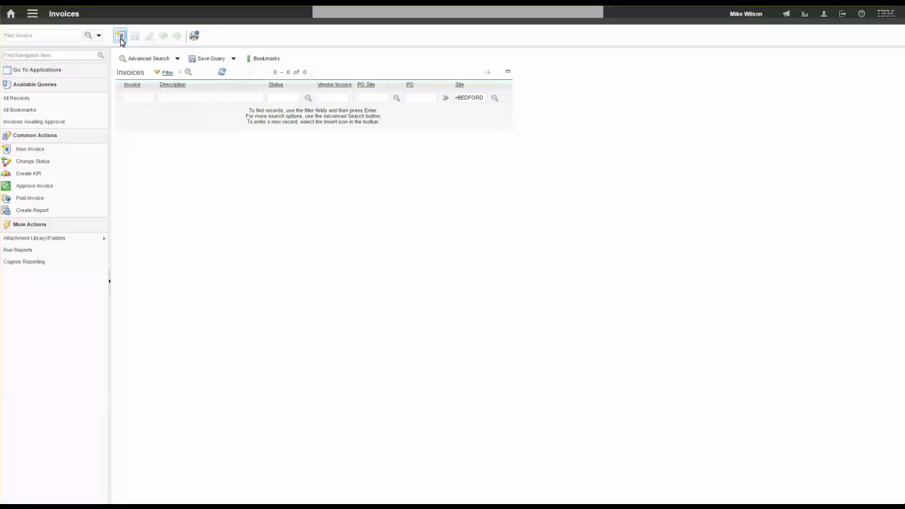
click(209, 140)
text(1100)
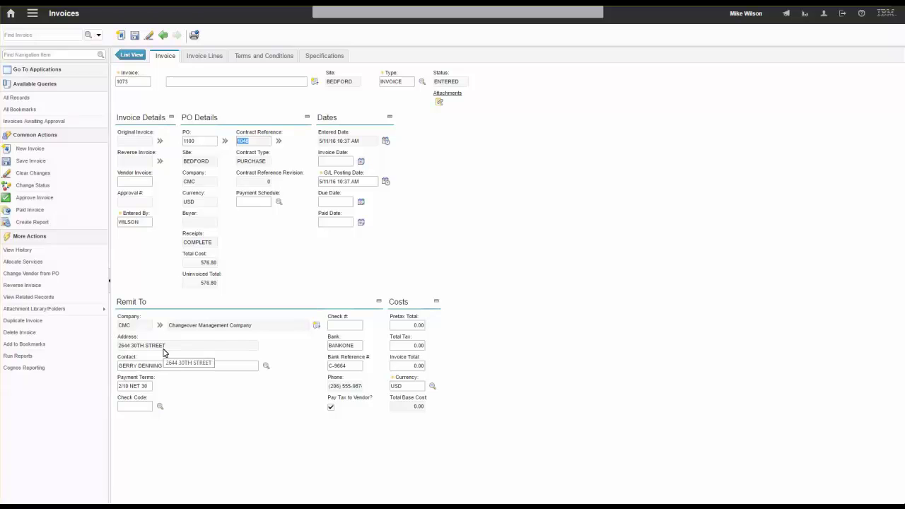
Copy the Electrical and Mechanical PO lines into the invoice lines, check the Electrical line's charge details, and save the invoice
click(205, 56)
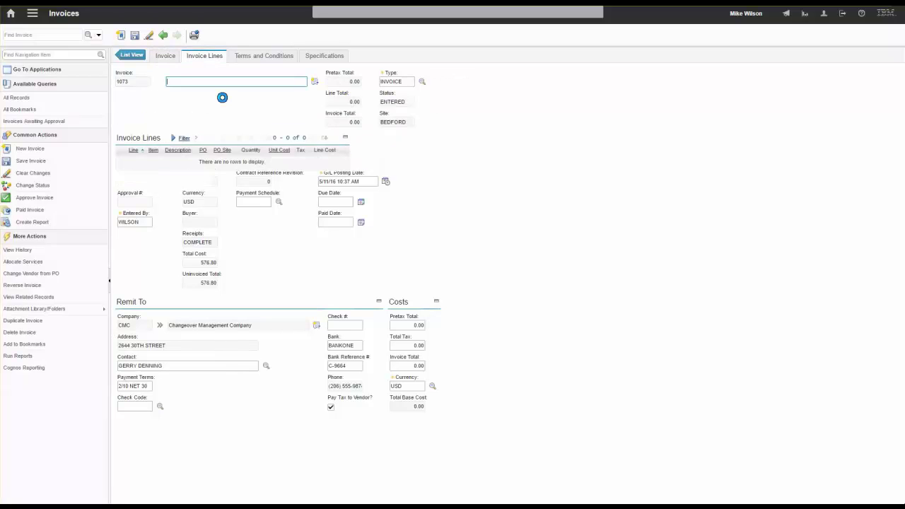
click(239, 178)
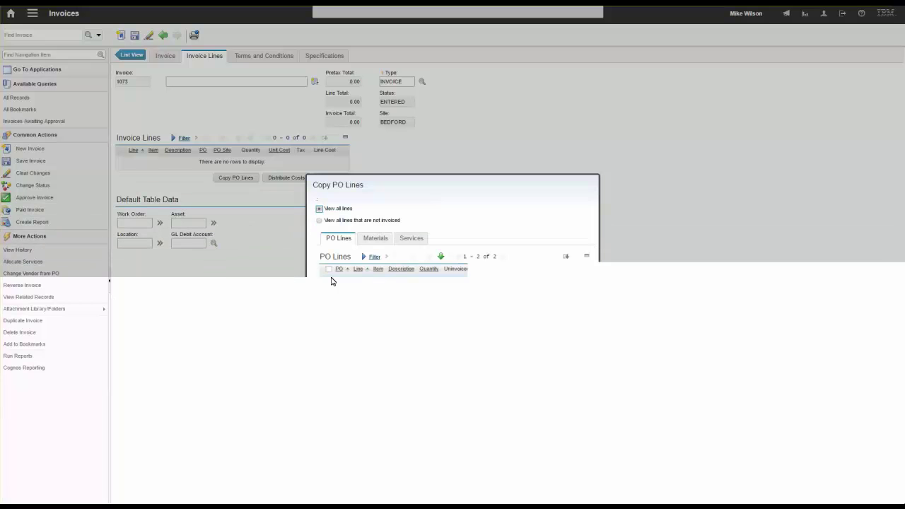
click(329, 282)
click(328, 300)
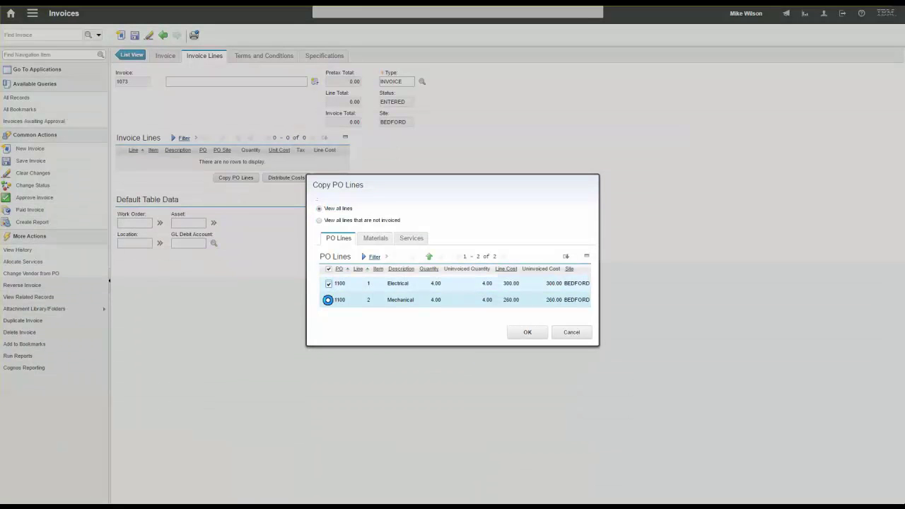
key(Return)
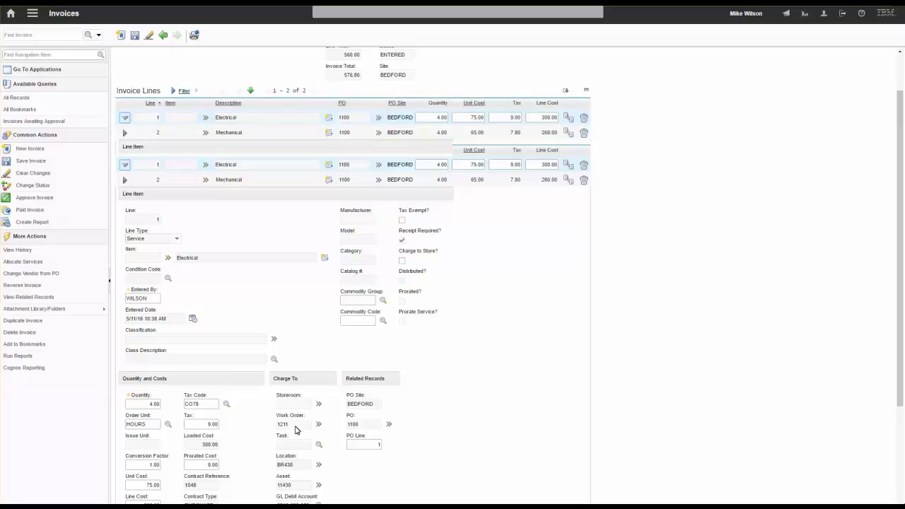
scroll(301, 294, down, 2)
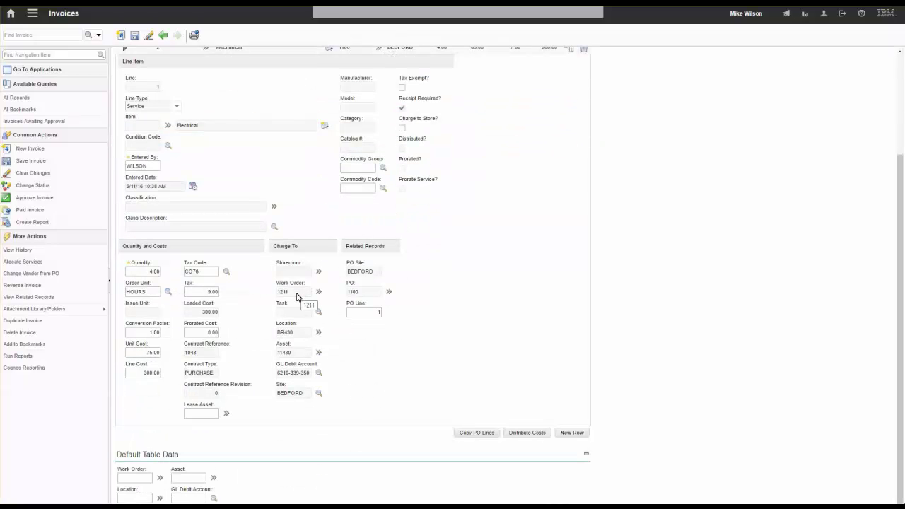
scroll(300, 297, up, 3)
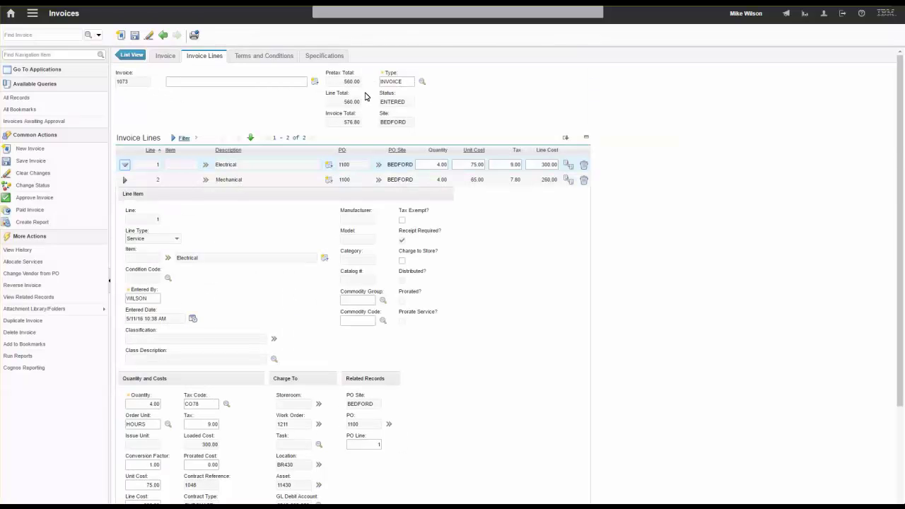
click(138, 36)
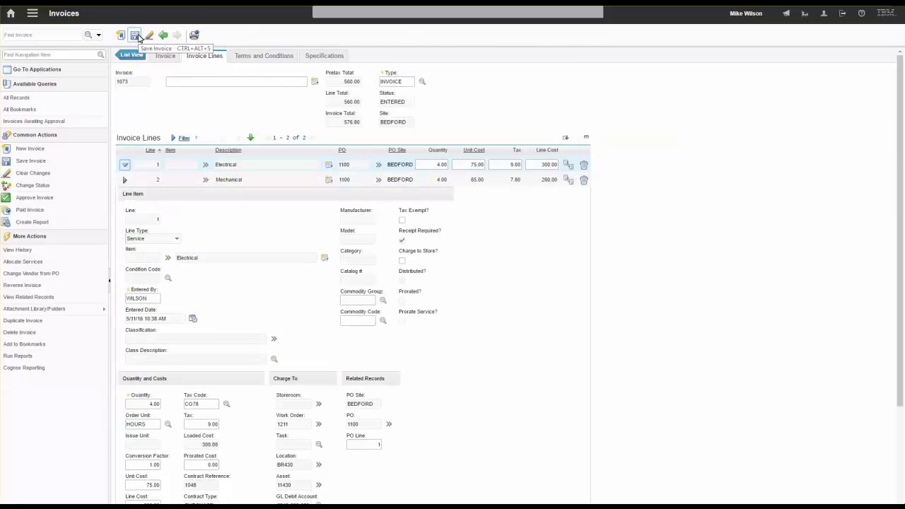